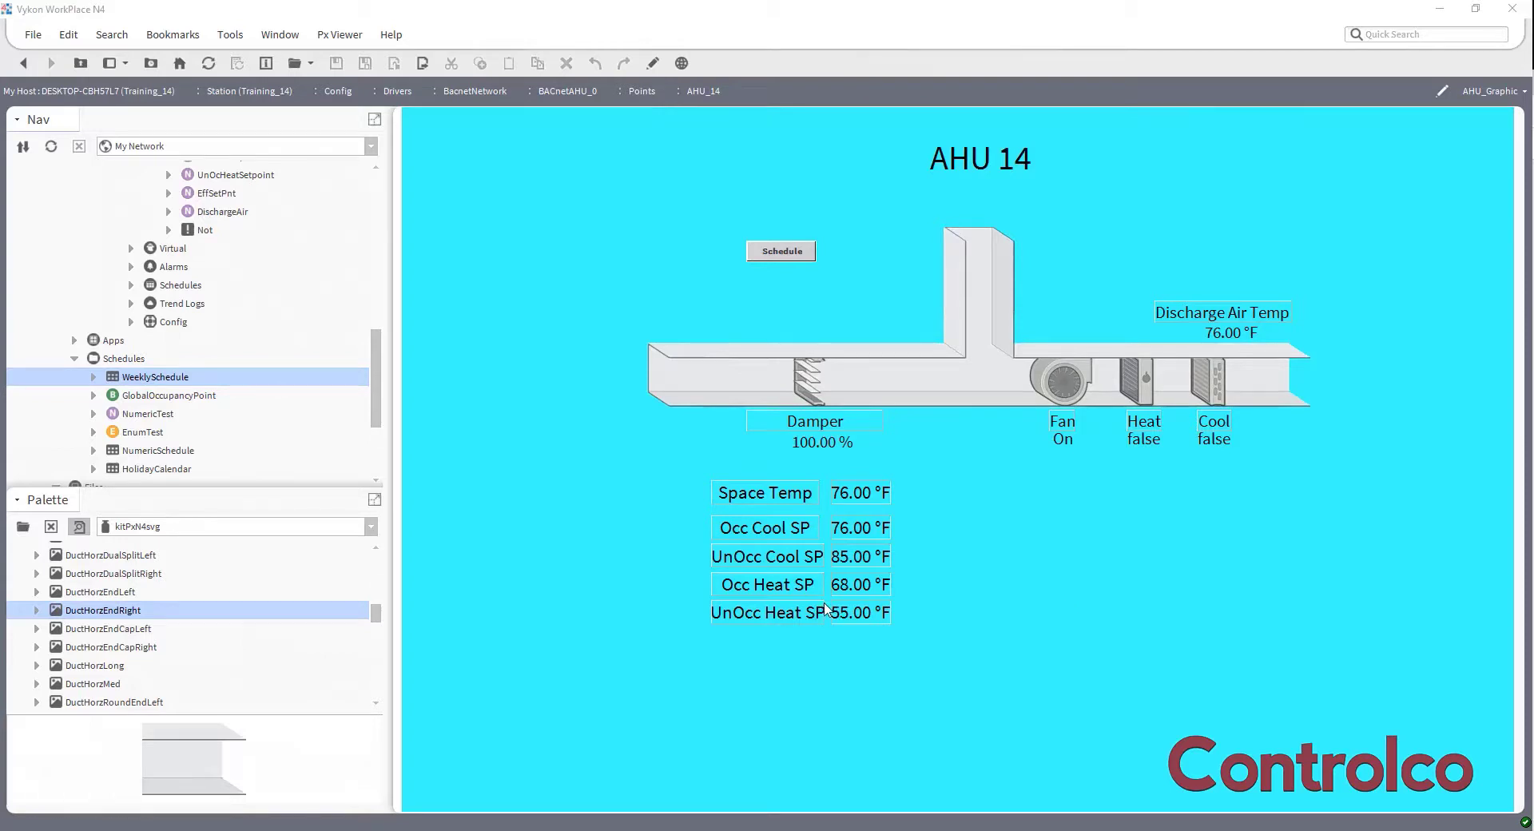
# Step: Open the Batch Editor of the ProgramService found under the station's Config Services
pyautogui.scroll(6, 267, 397)
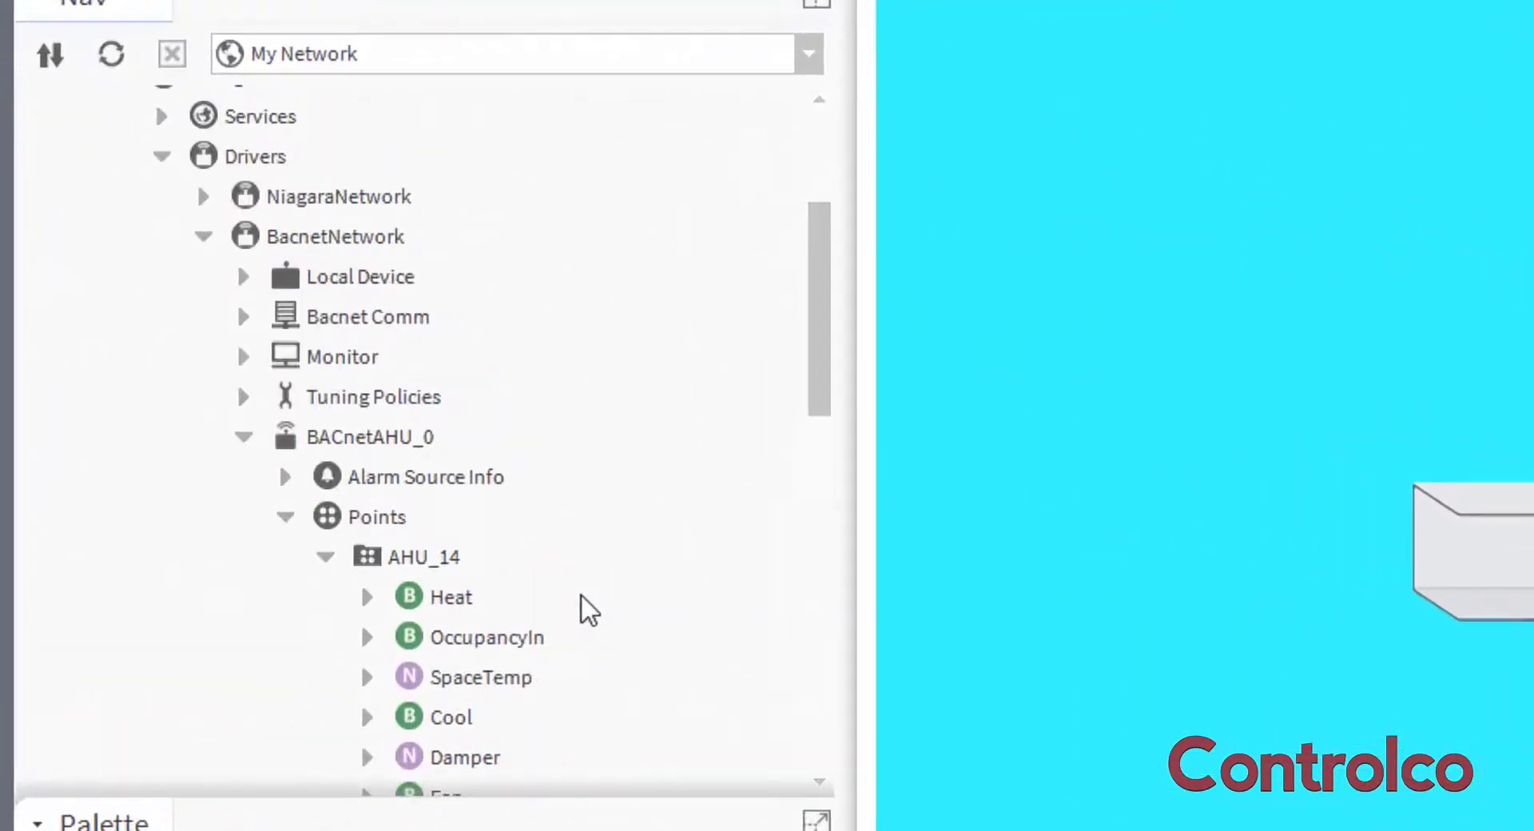
pyautogui.scroll(3, 587, 611)
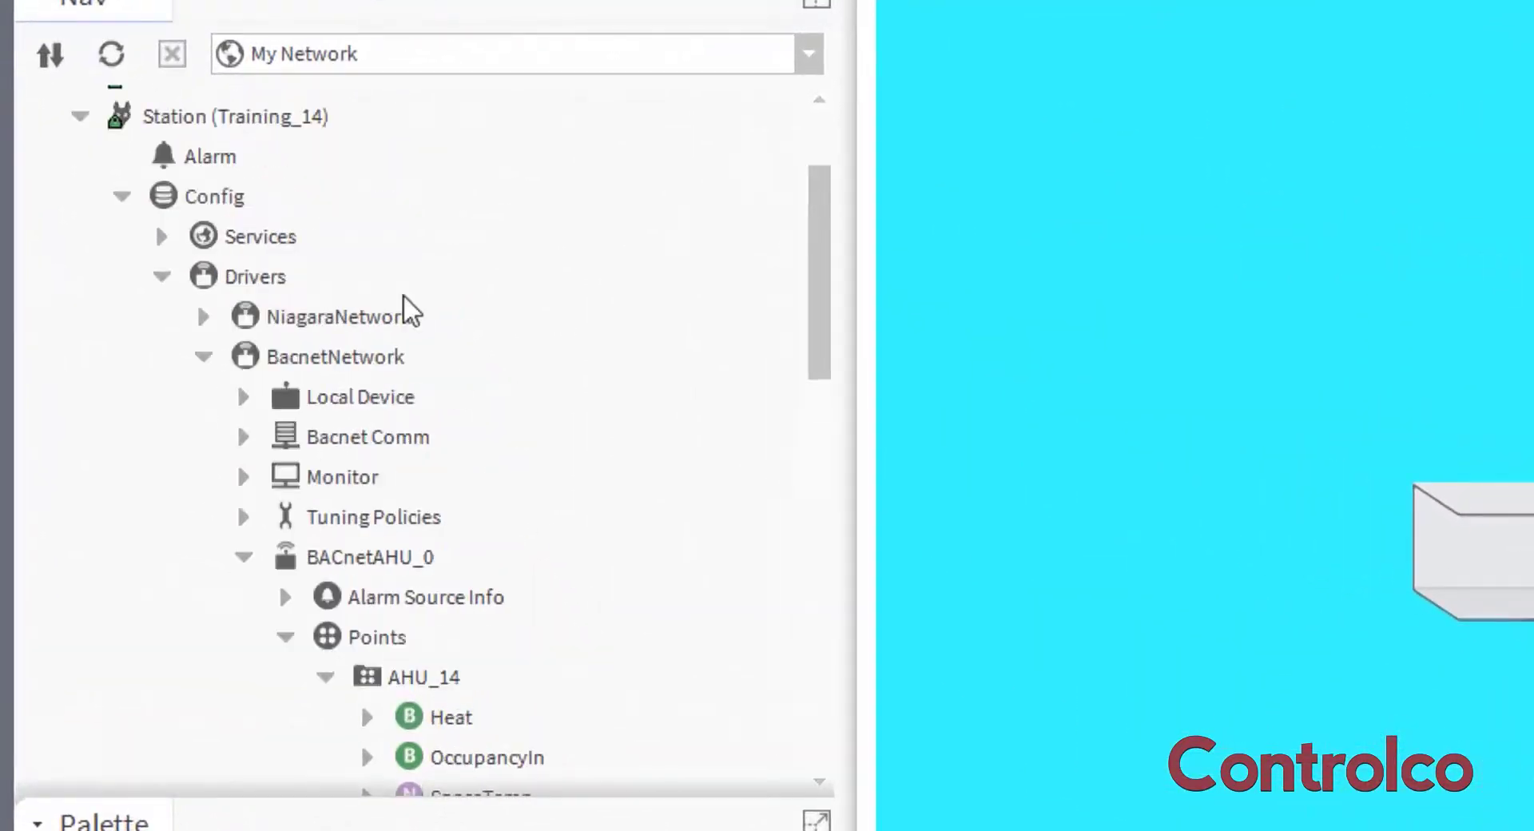
pyautogui.click(161, 238)
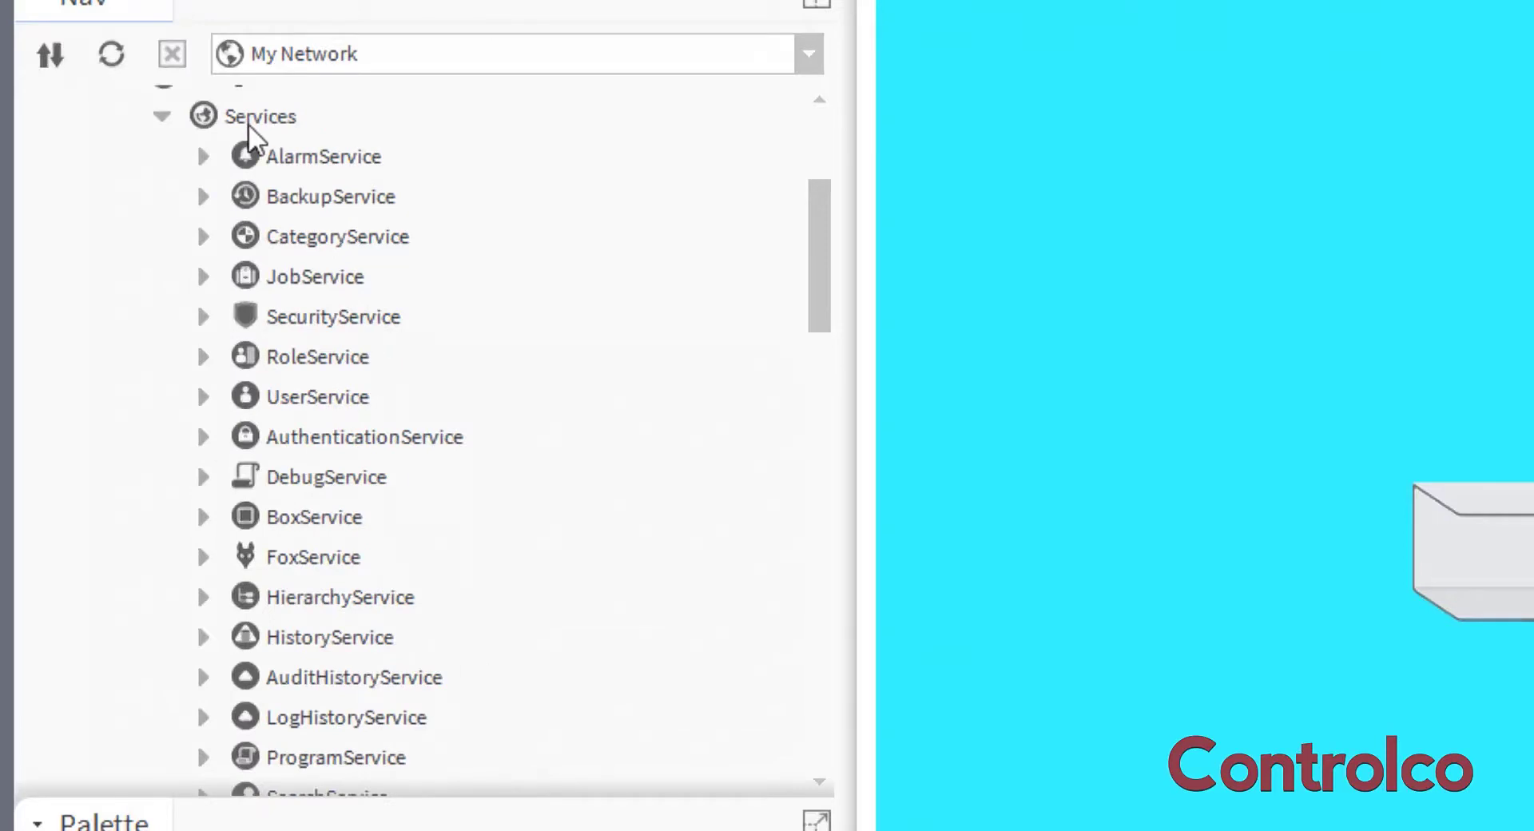
pyautogui.scroll(-3, 447, 675)
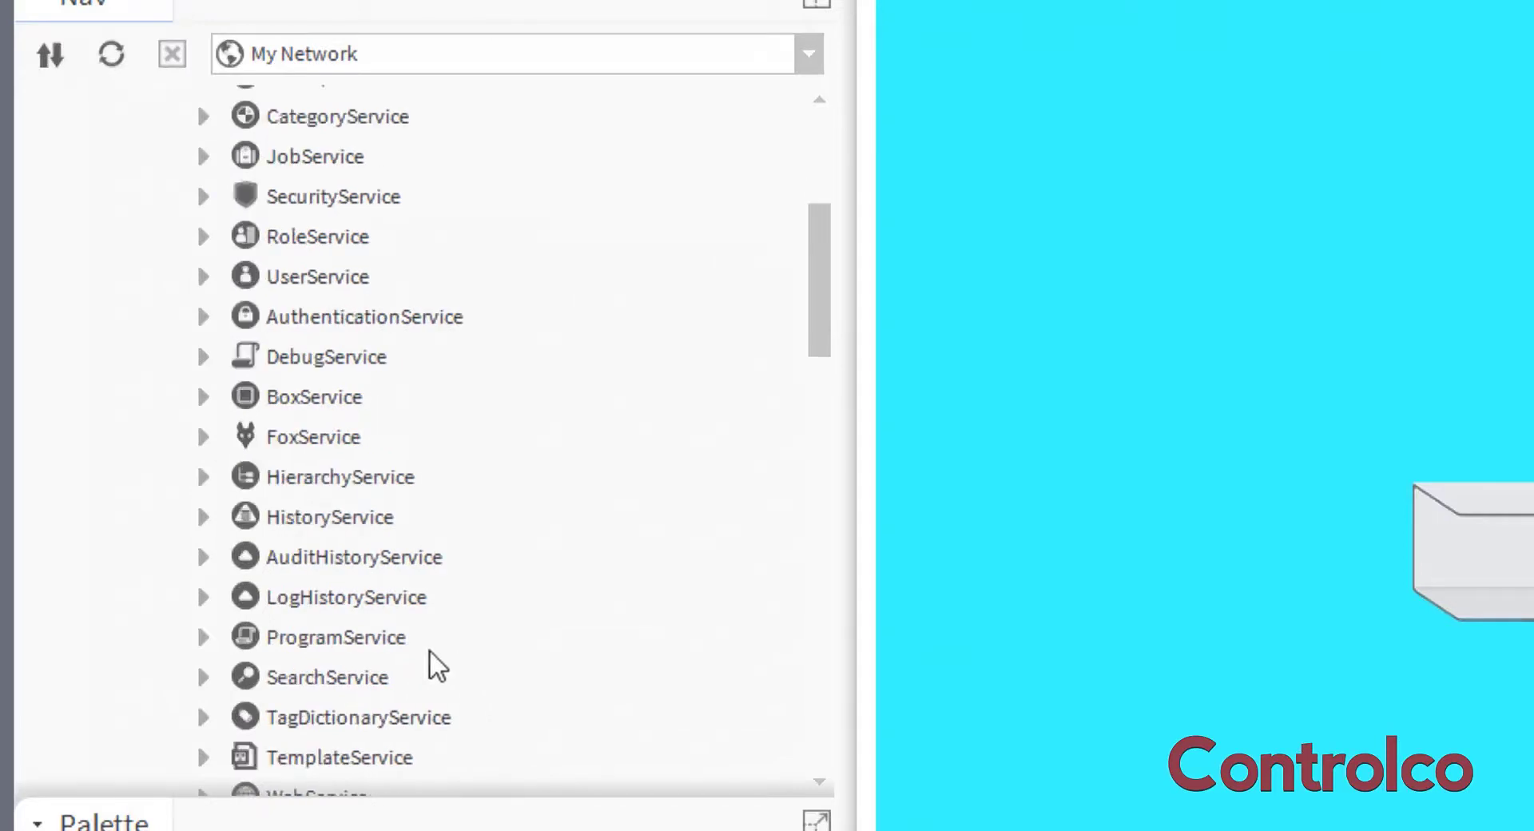
pyautogui.click(336, 640)
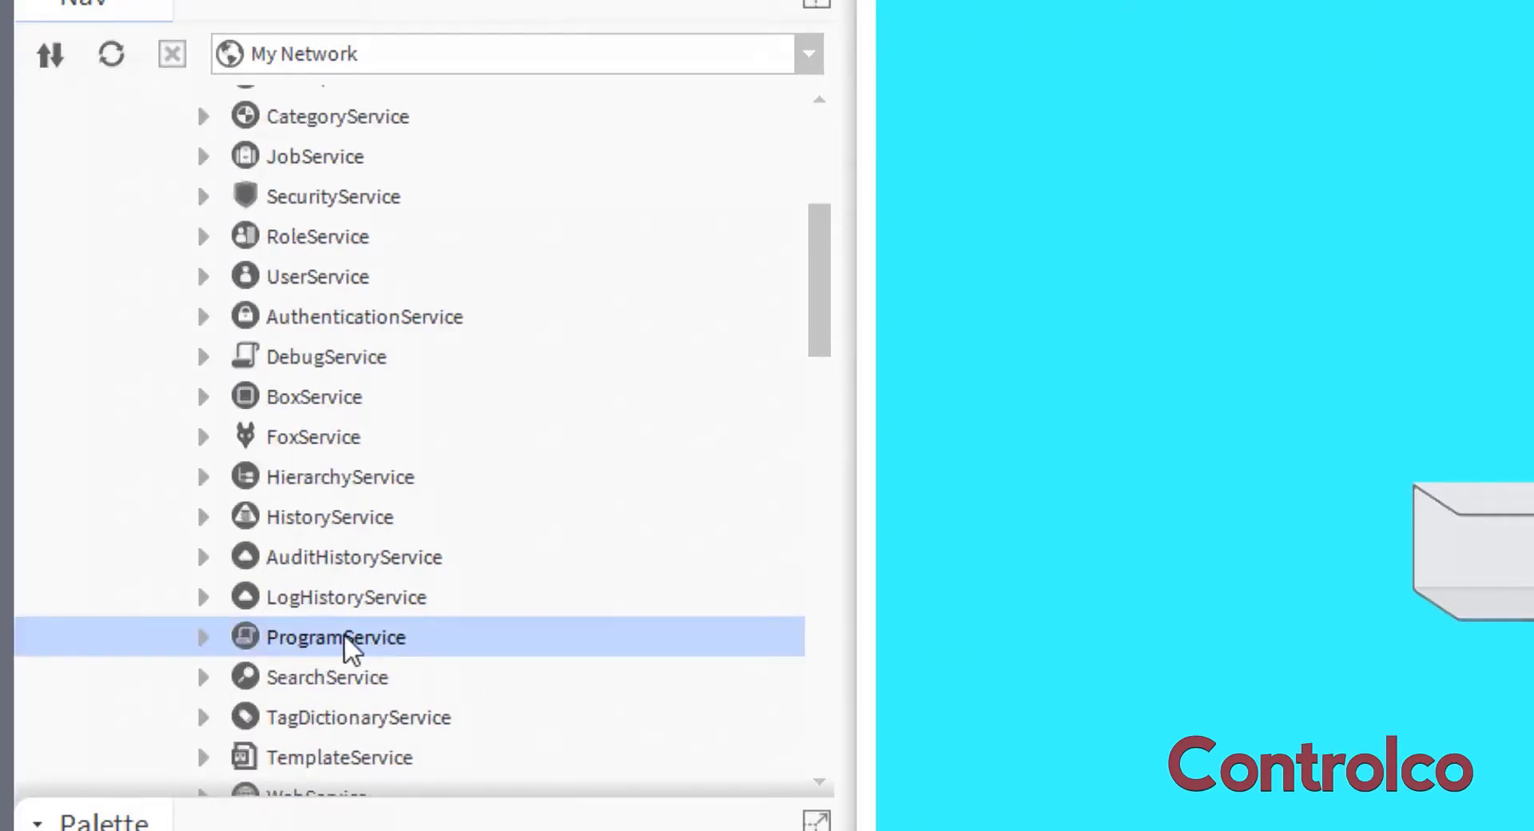
pyautogui.doubleClick(349, 647)
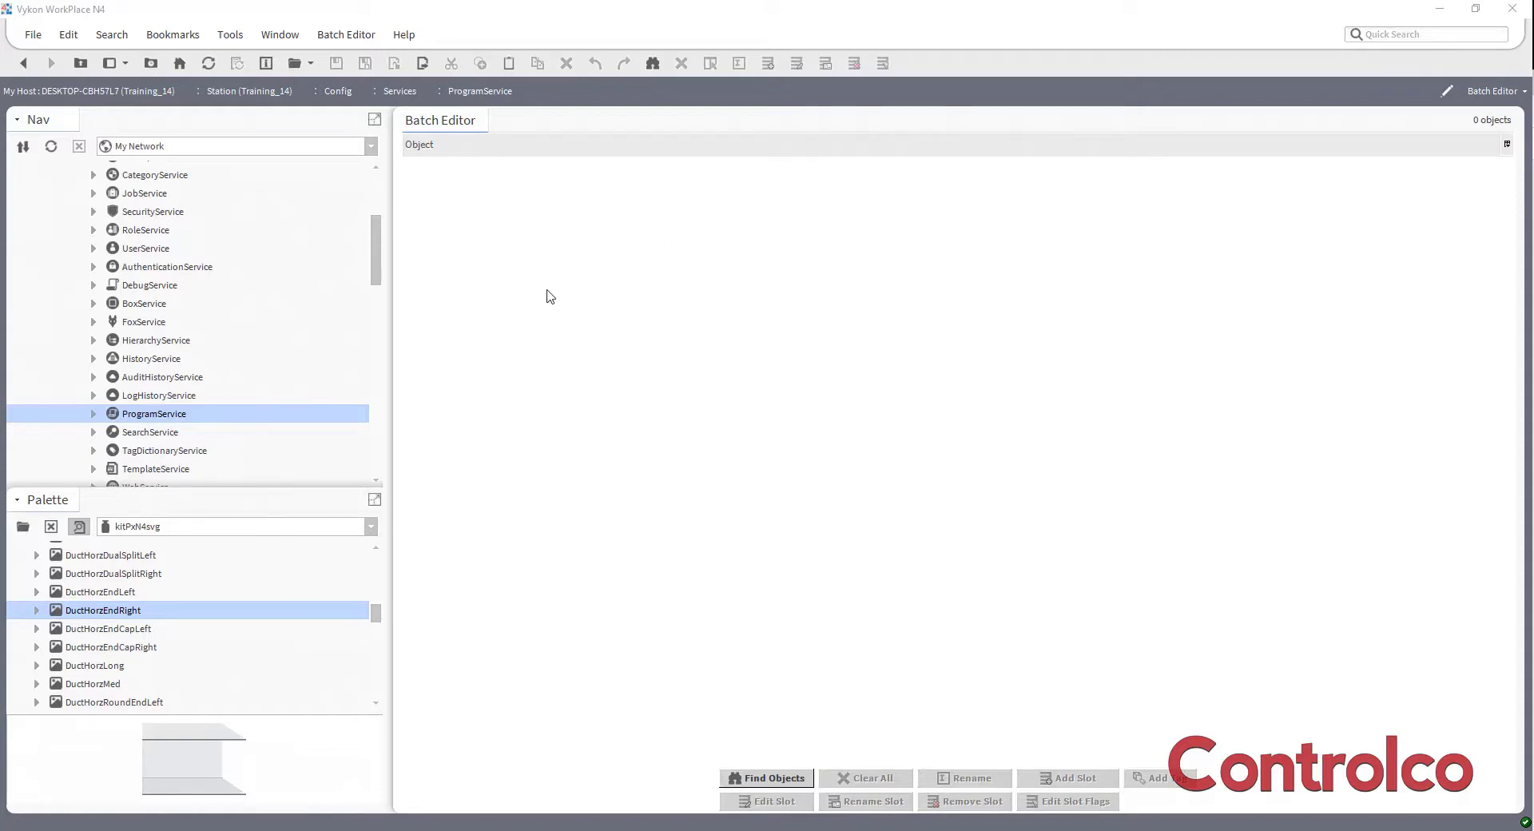
# Step: Find all objects of type Component under Config and clear the resulting list
pyautogui.click(779, 780)
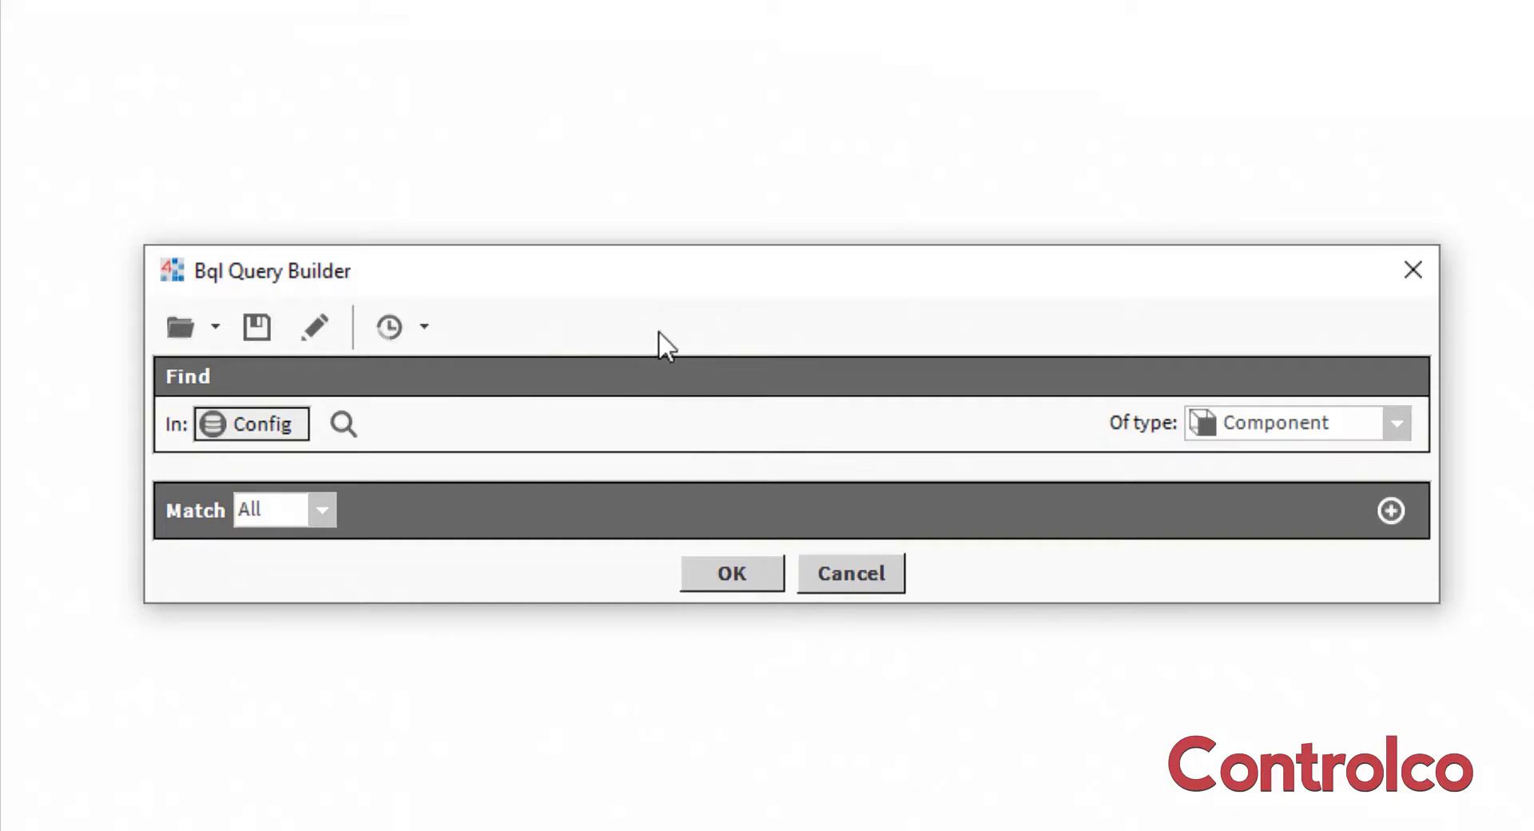
pyautogui.click(732, 575)
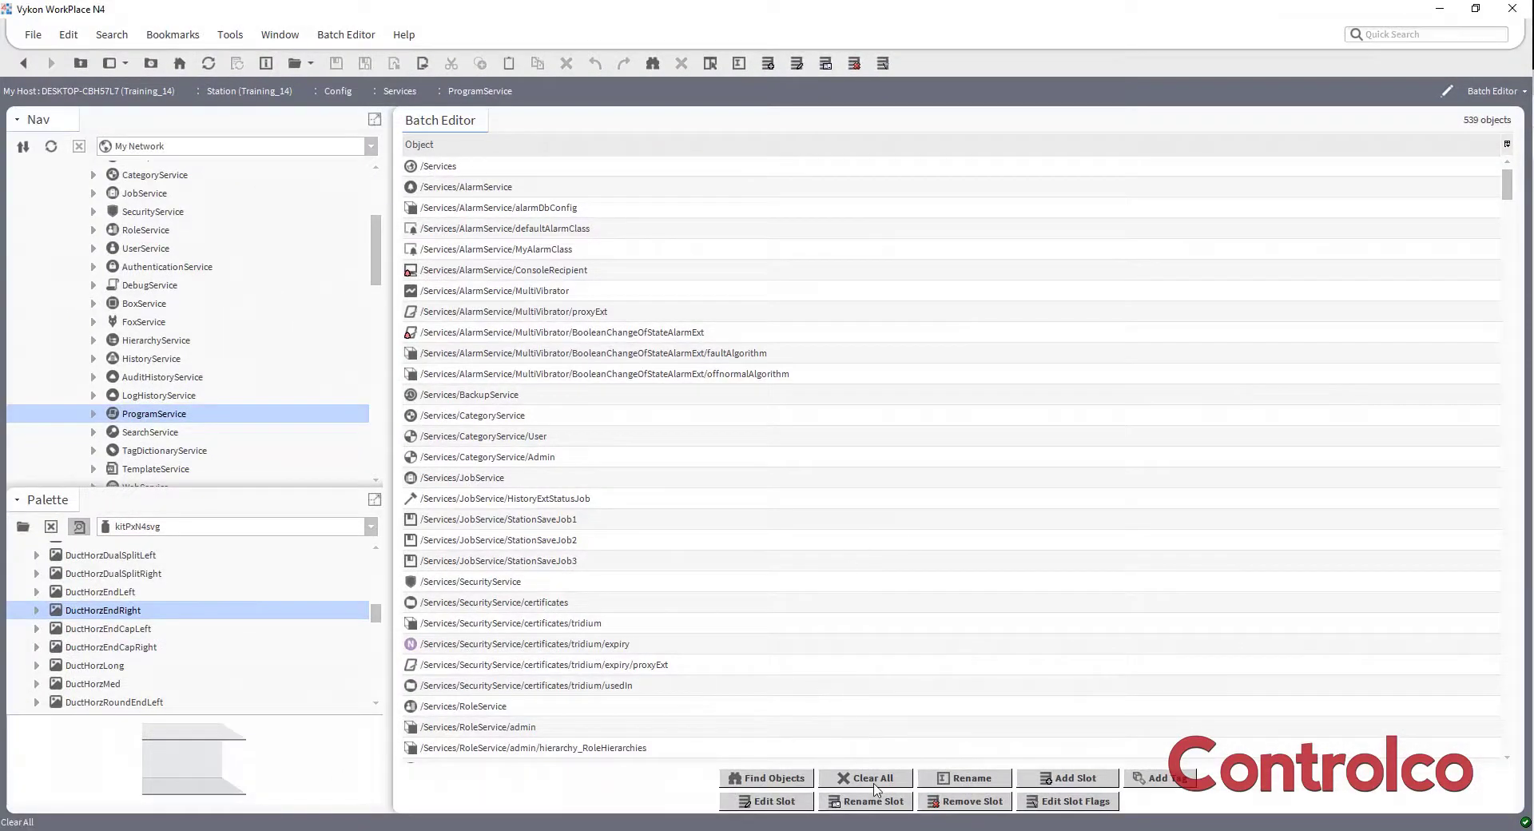
pyautogui.click(874, 788)
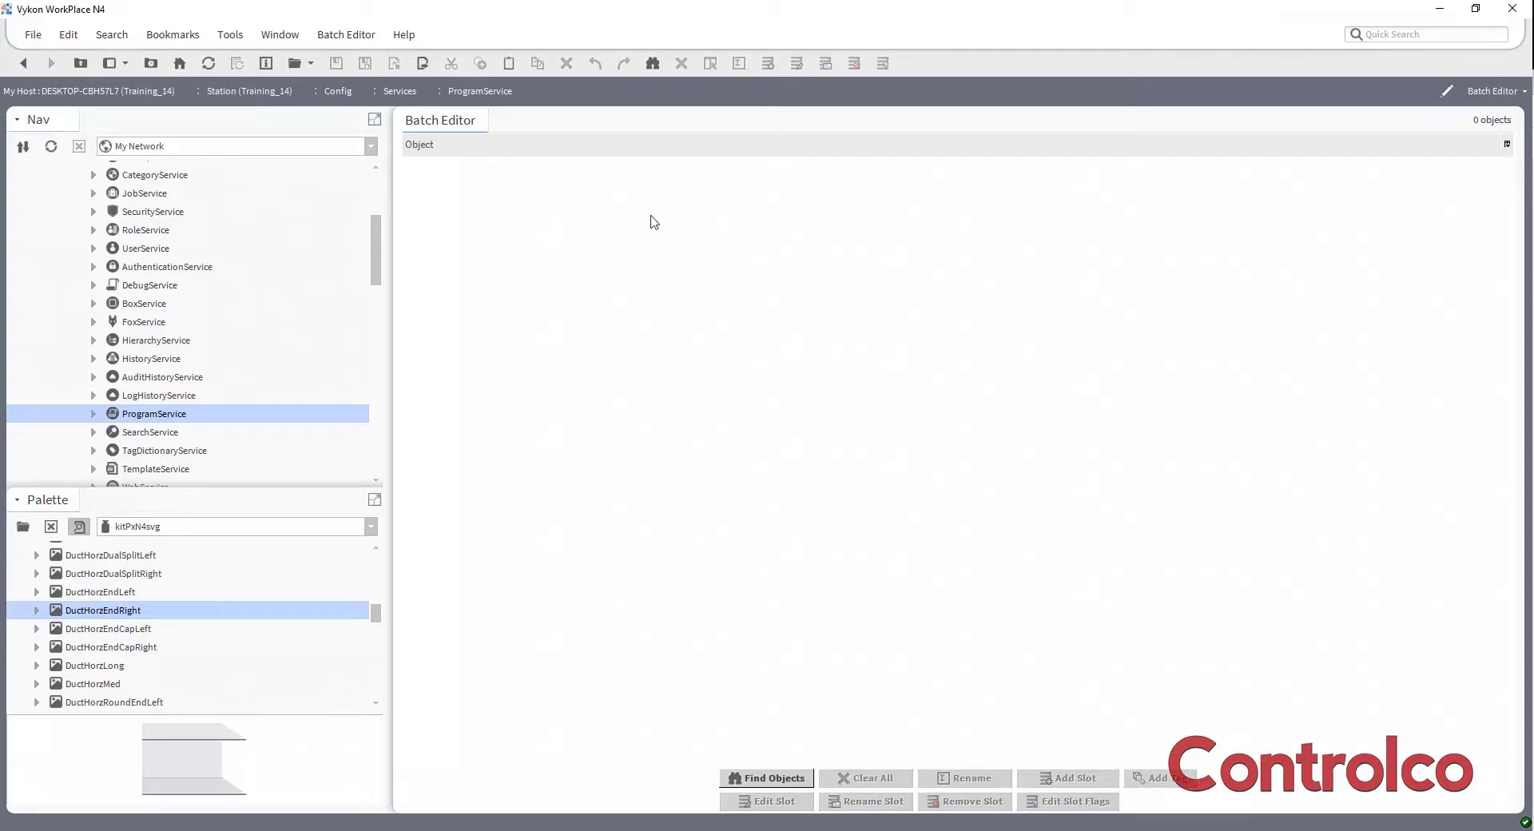
# Step: Start a new object search and set its root to the AHU_14 points folder of BACnetAHU_0 in the BacnetNetwork
pyautogui.click(769, 779)
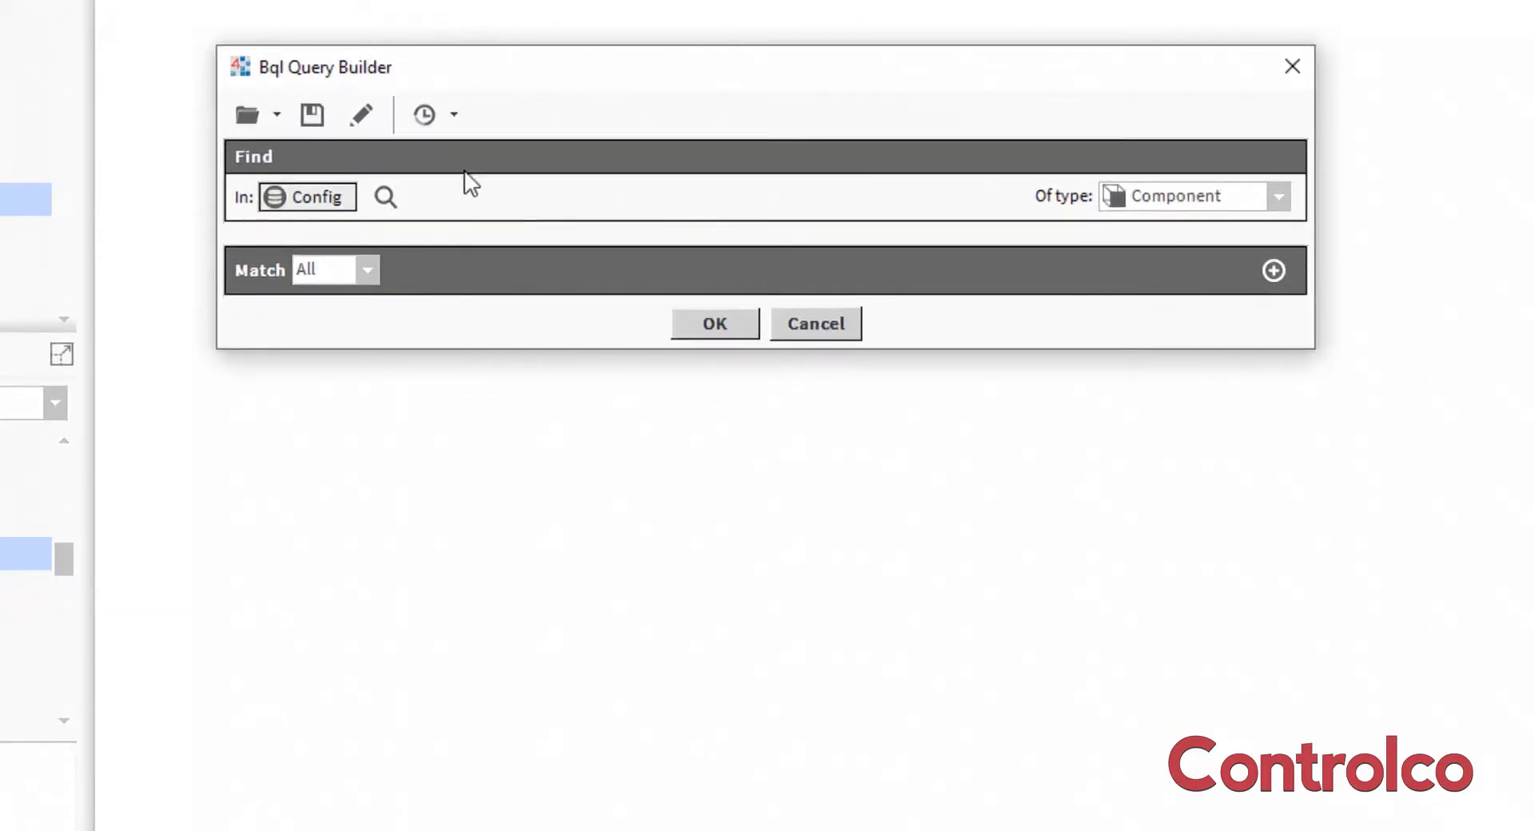
pyautogui.click(387, 196)
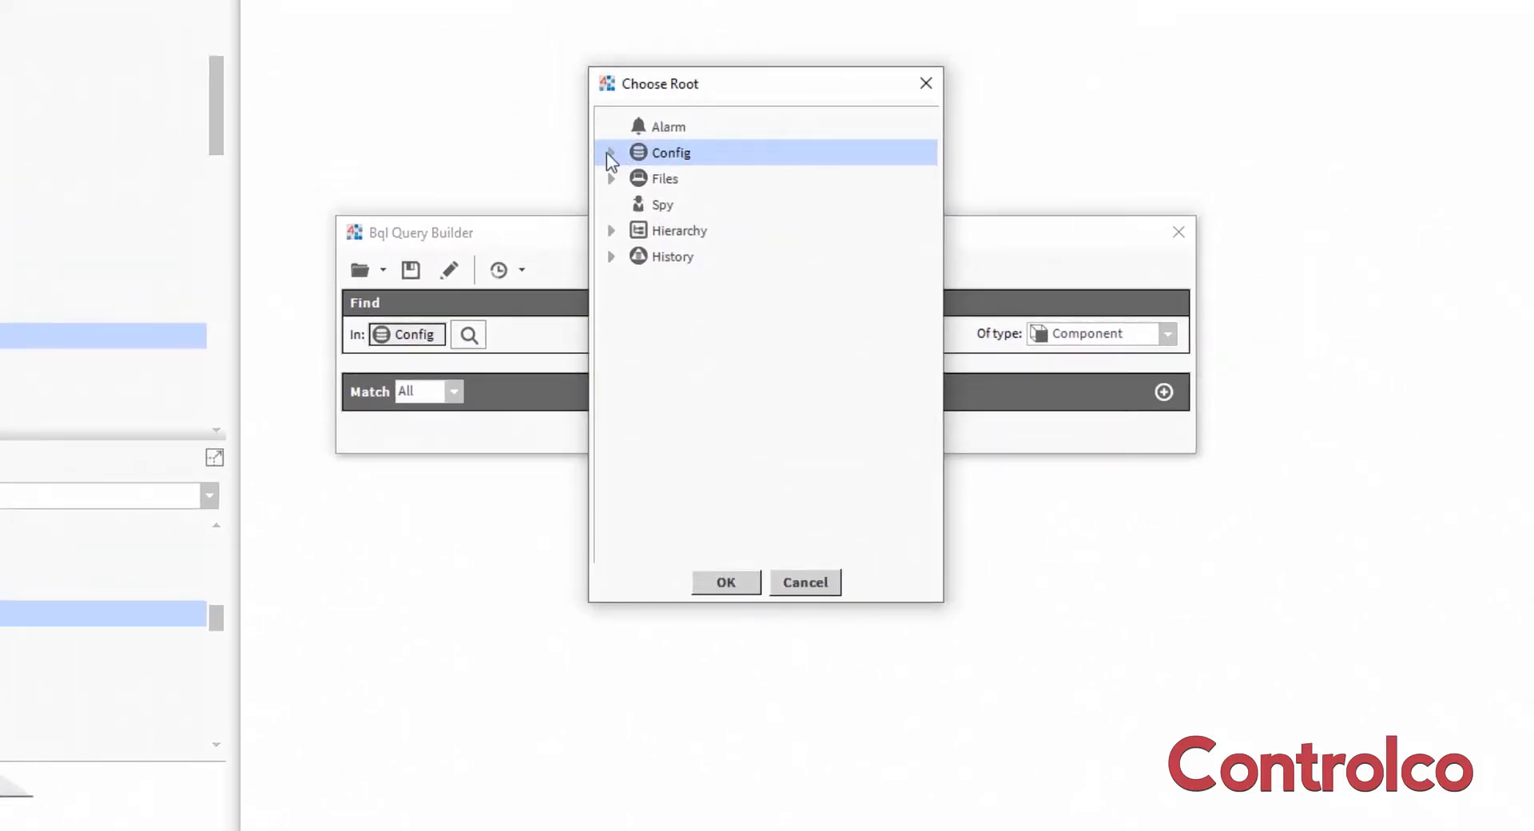
pyautogui.click(612, 154)
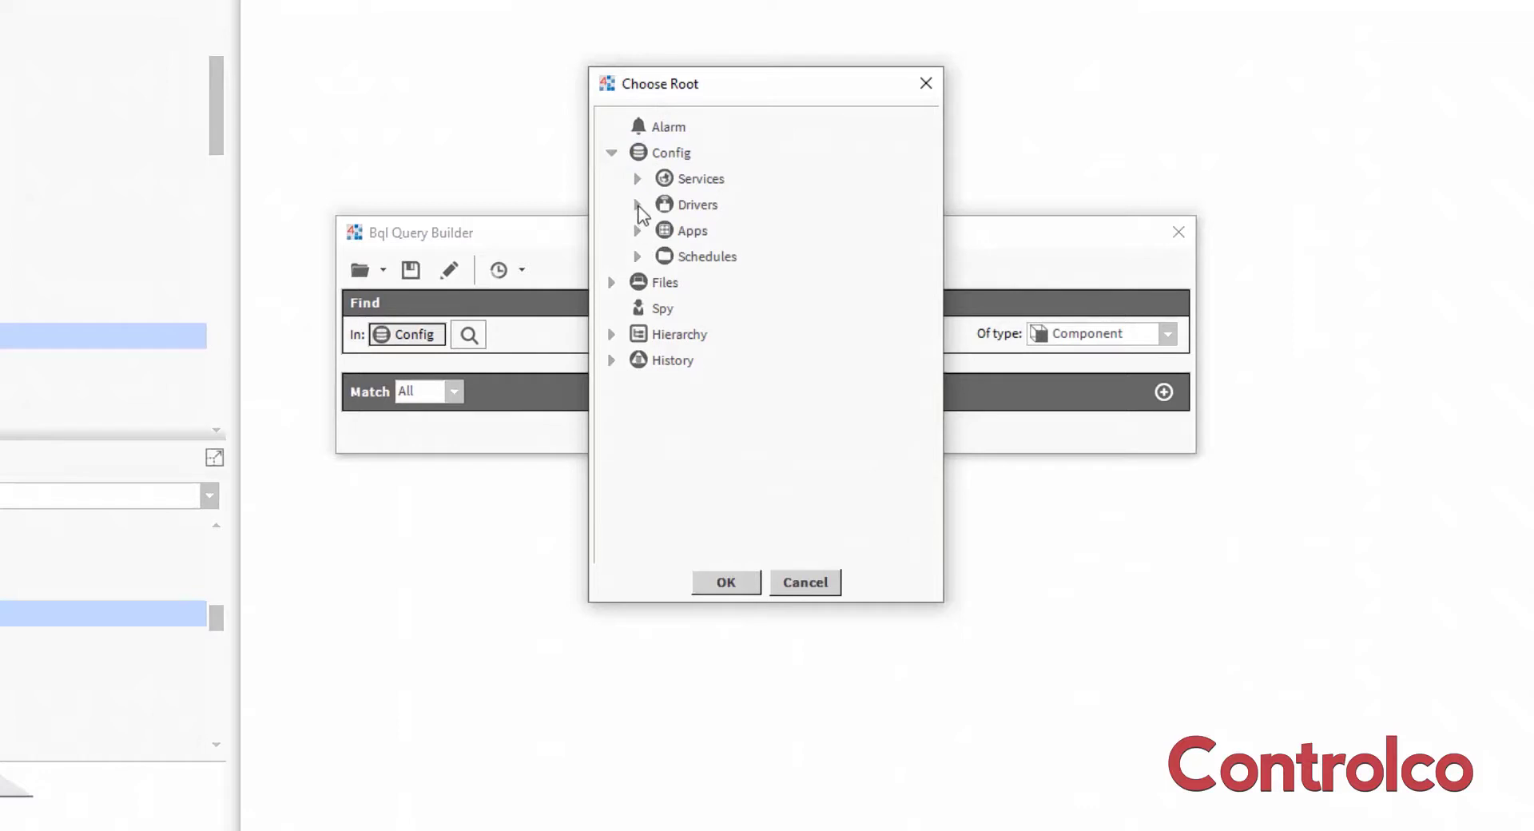
pyautogui.click(637, 206)
pyautogui.click(664, 256)
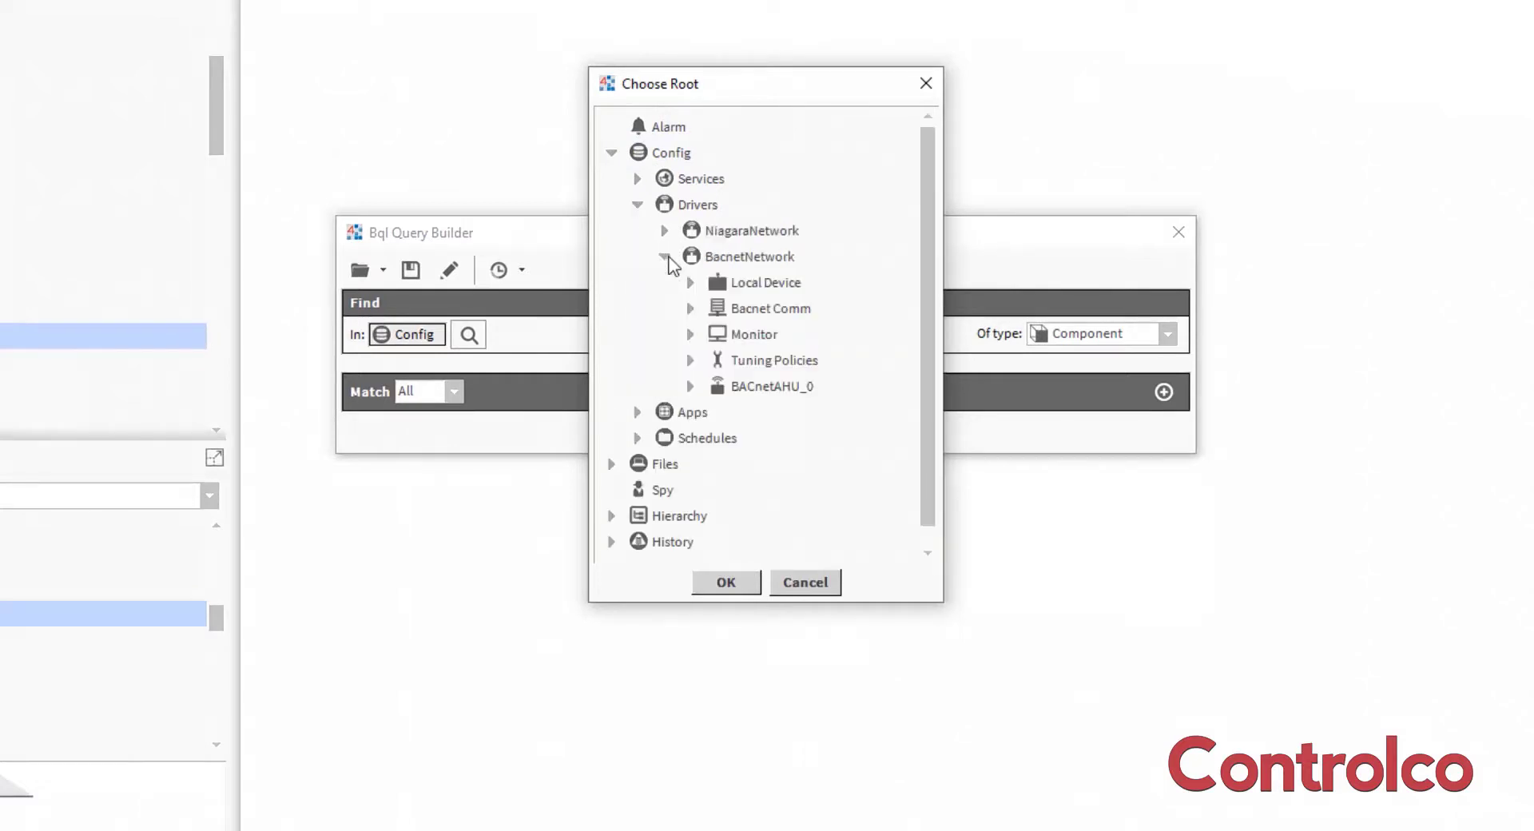
pyautogui.click(690, 386)
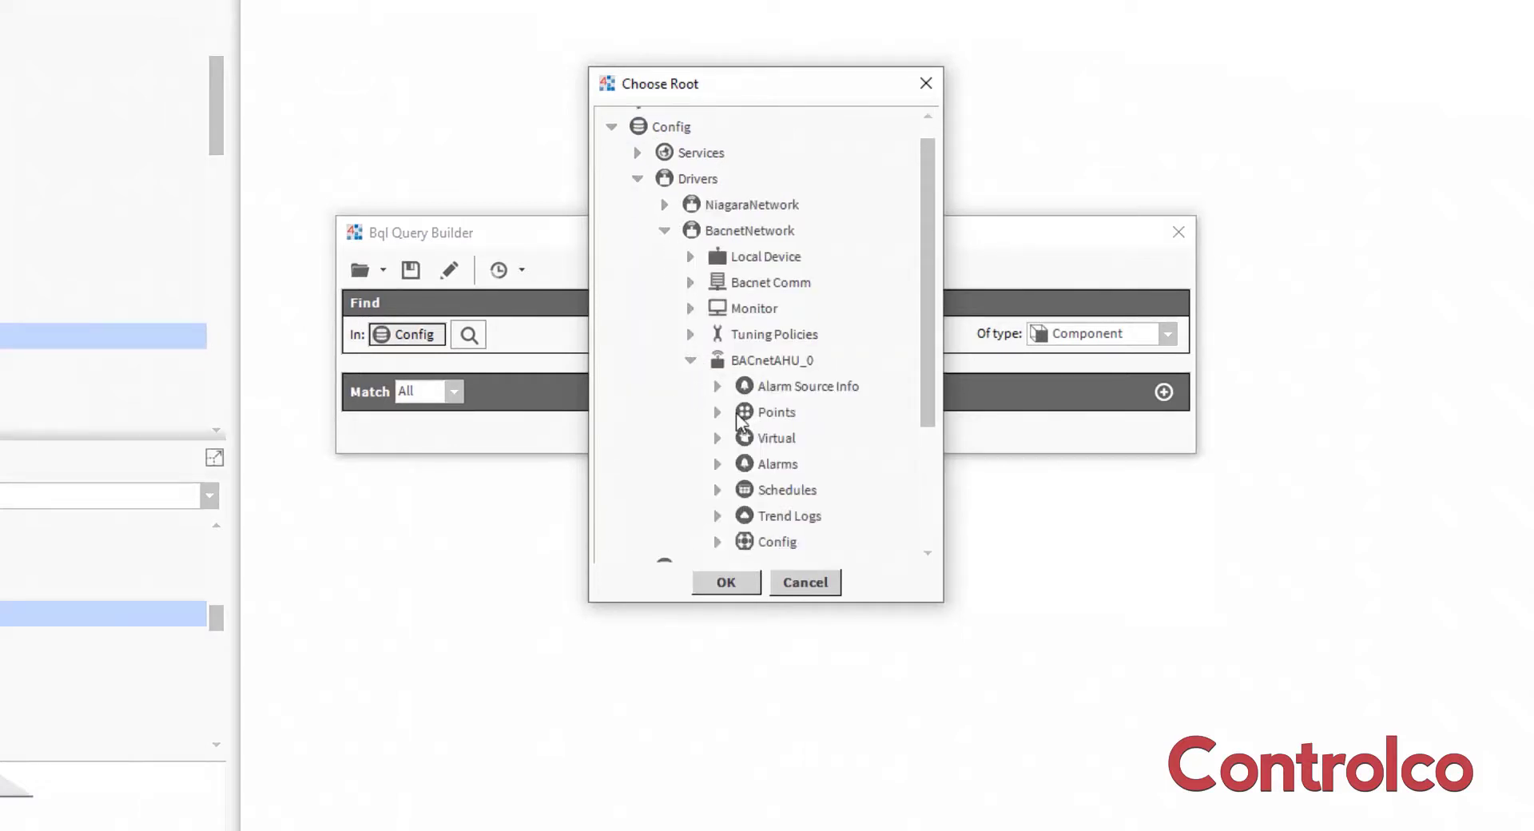
pyautogui.click(716, 412)
pyautogui.click(781, 440)
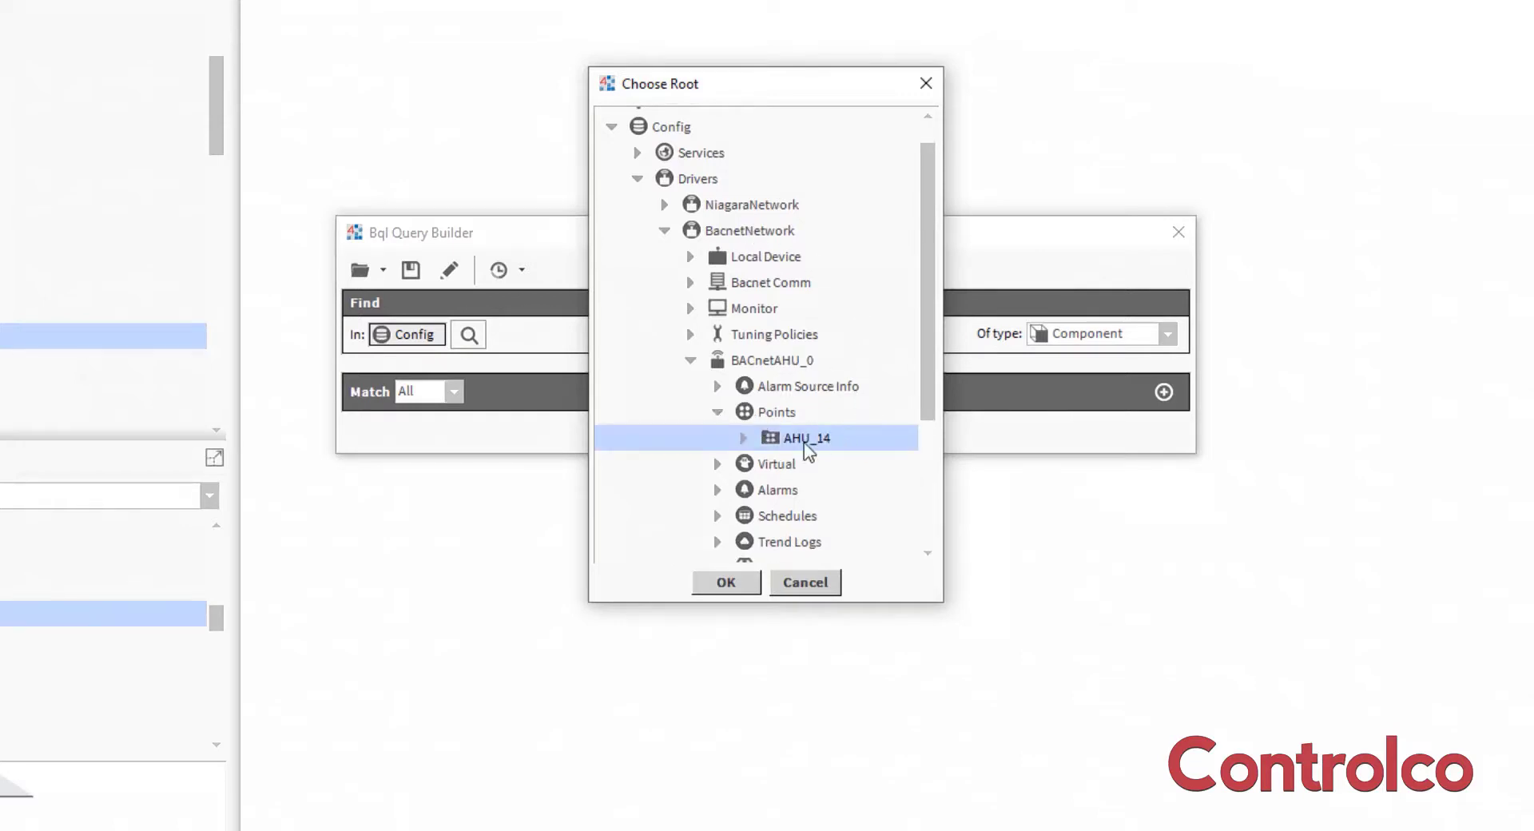
pyautogui.click(723, 586)
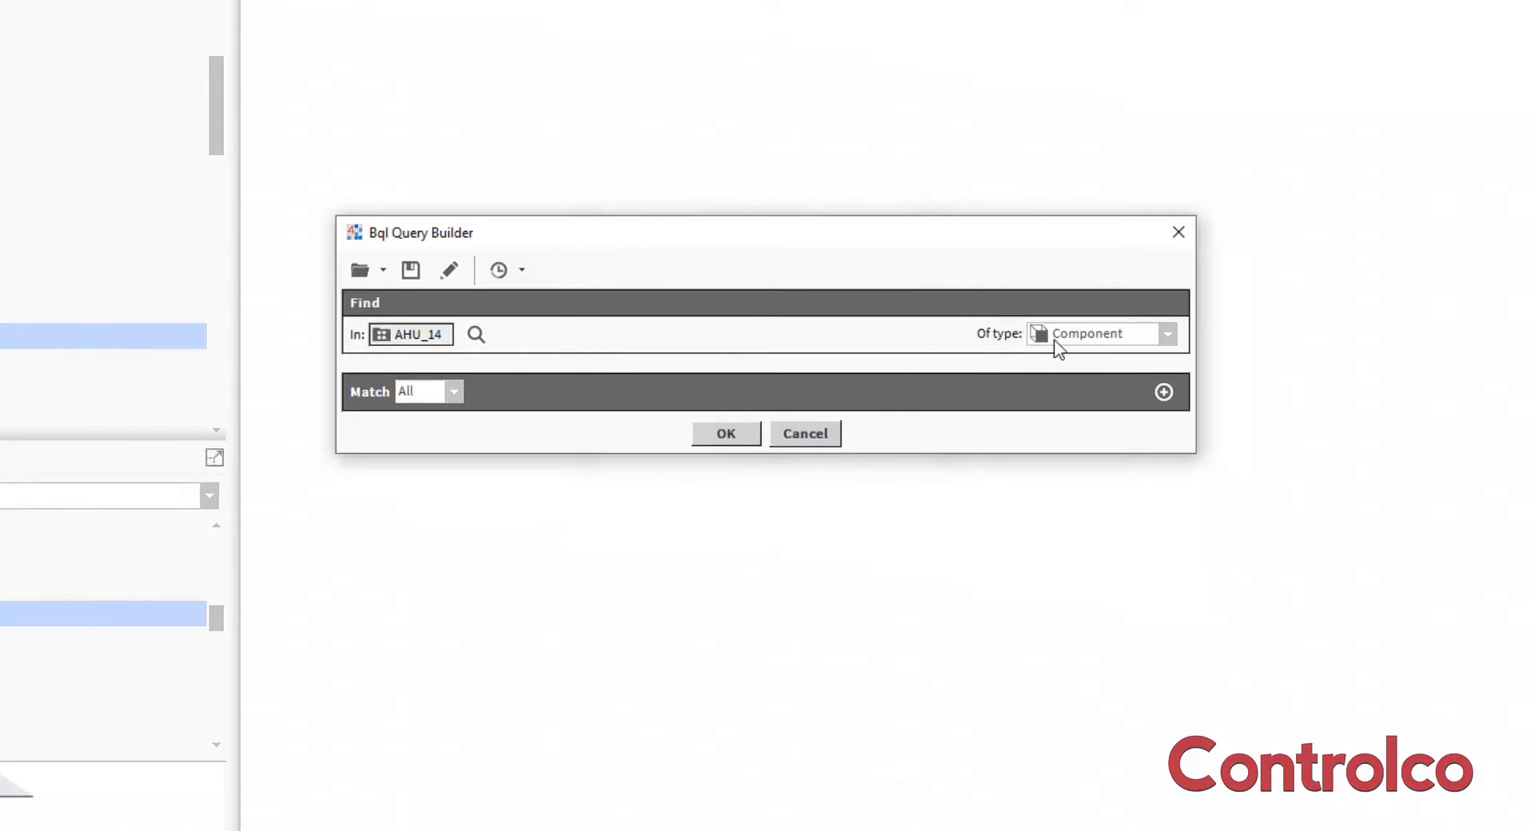
# Step: Find the Boolean Point objects in AHU_14 and remove OccupancyIn from the batch list
pyautogui.click(1169, 336)
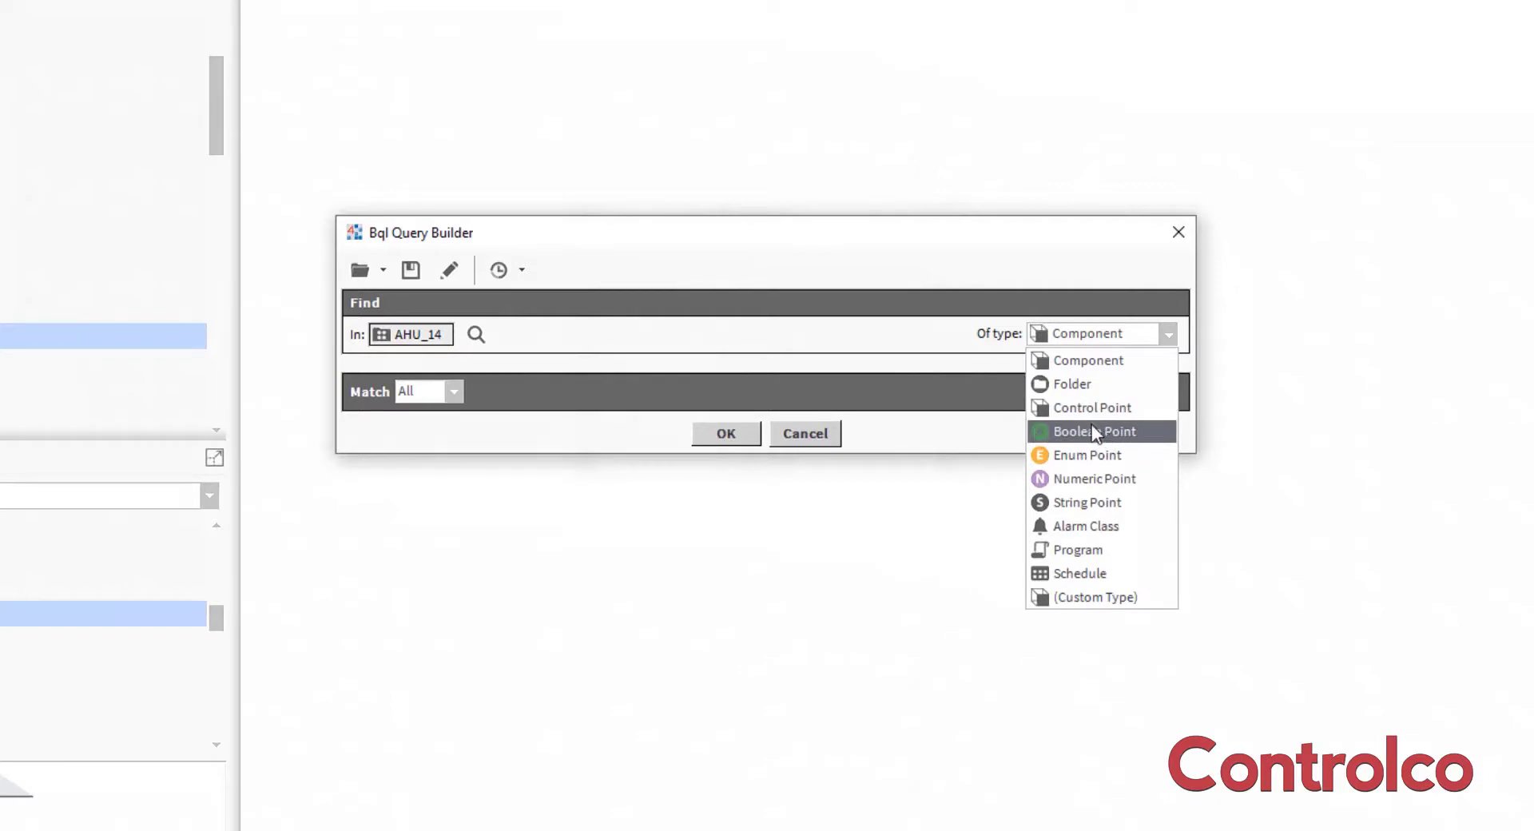
pyautogui.click(1112, 434)
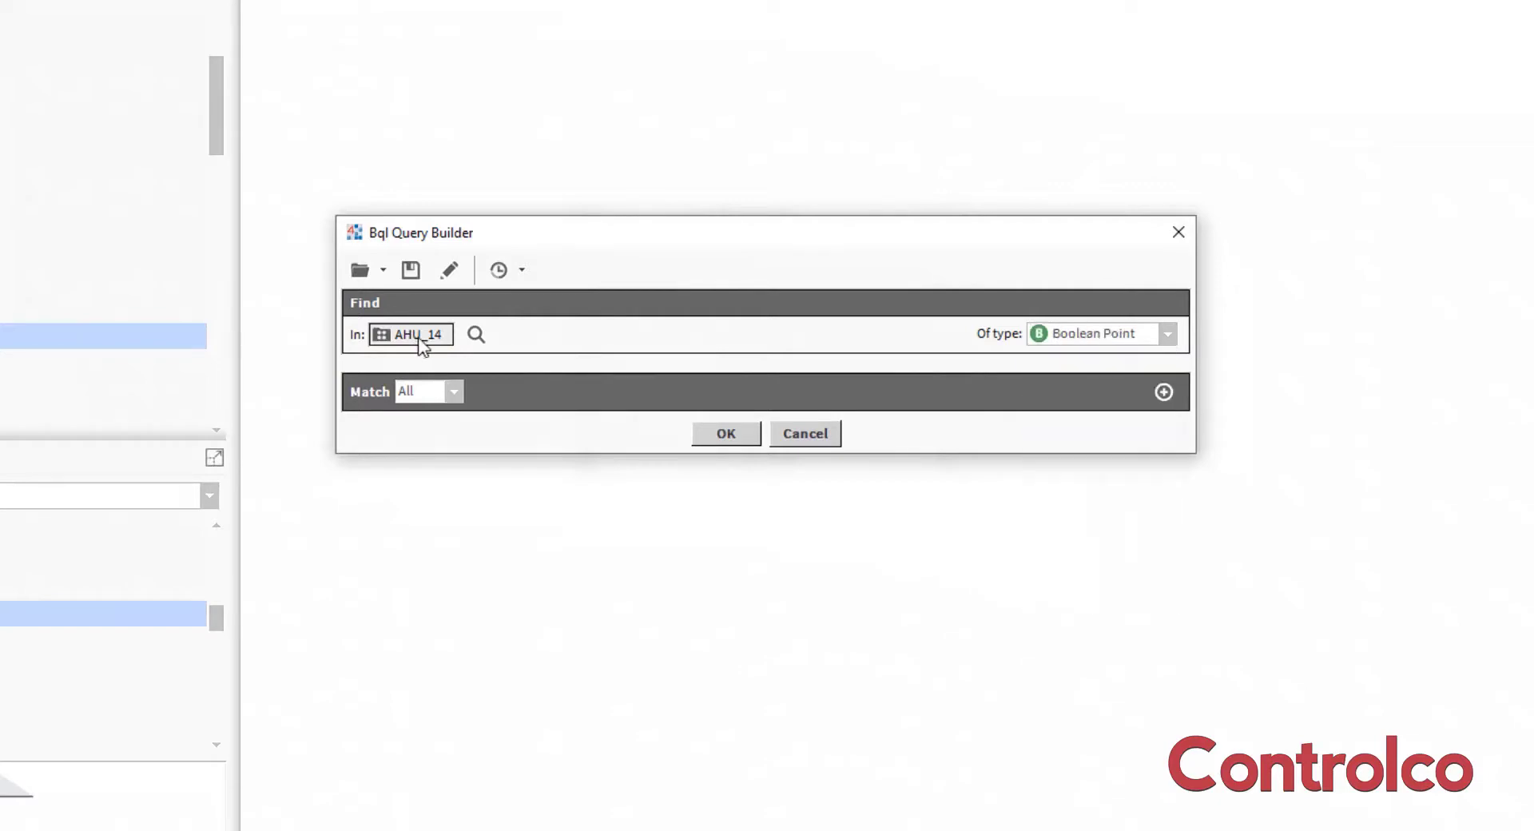
pyautogui.click(749, 436)
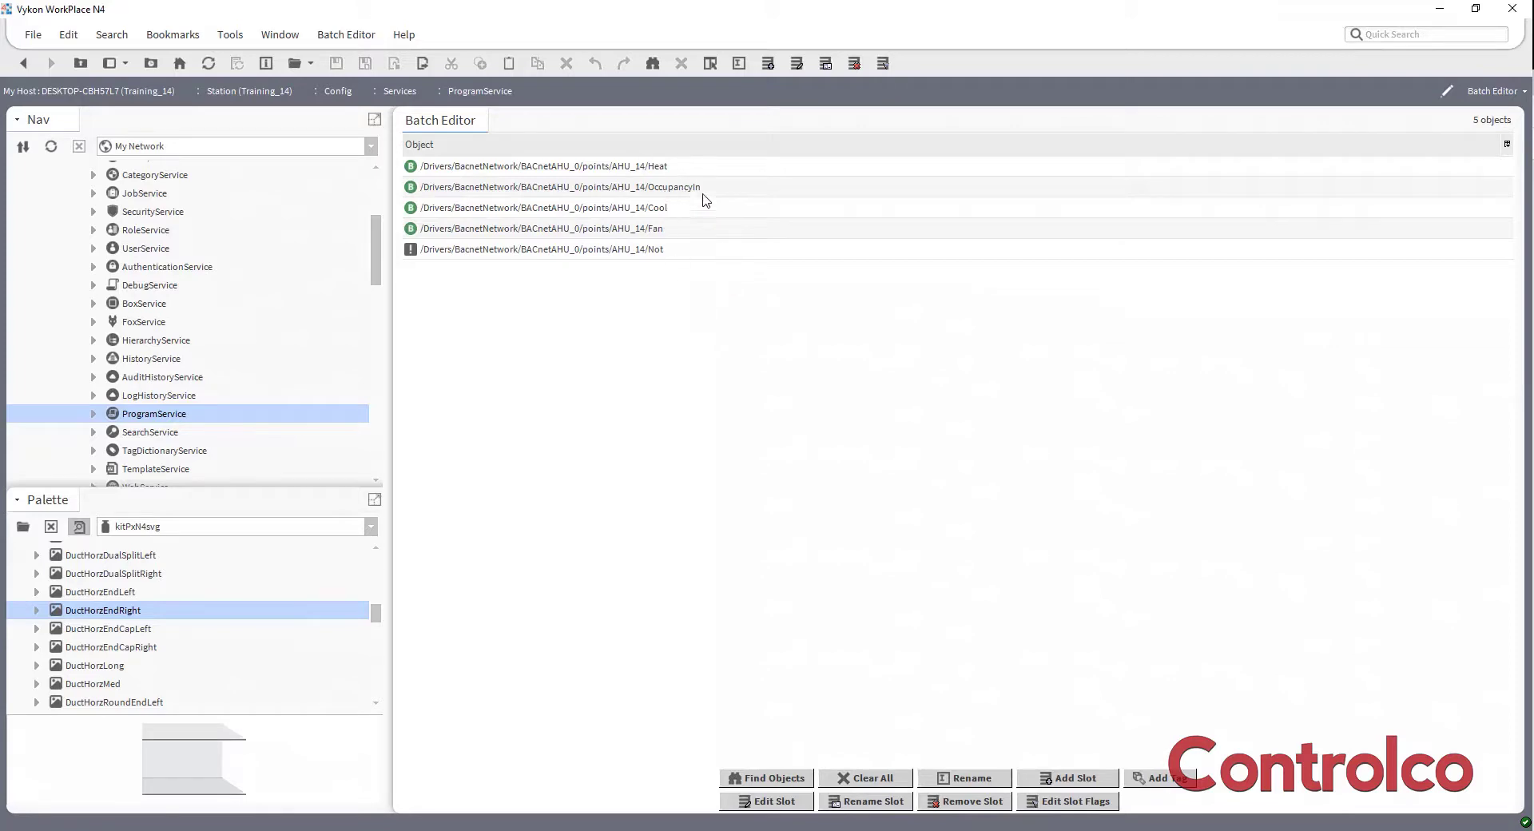
pyautogui.click(701, 190)
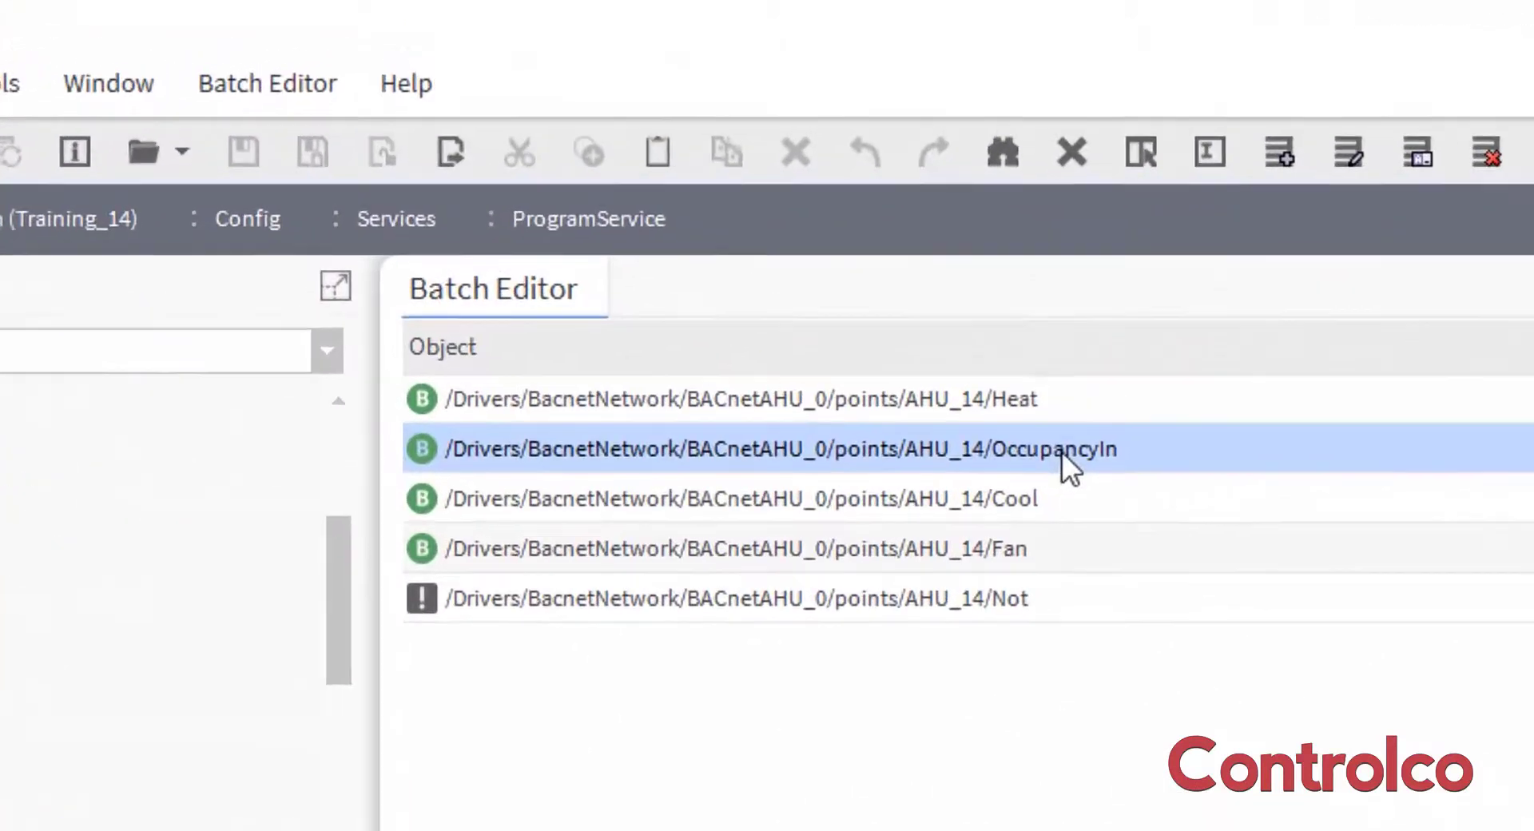
pyautogui.click(1073, 154)
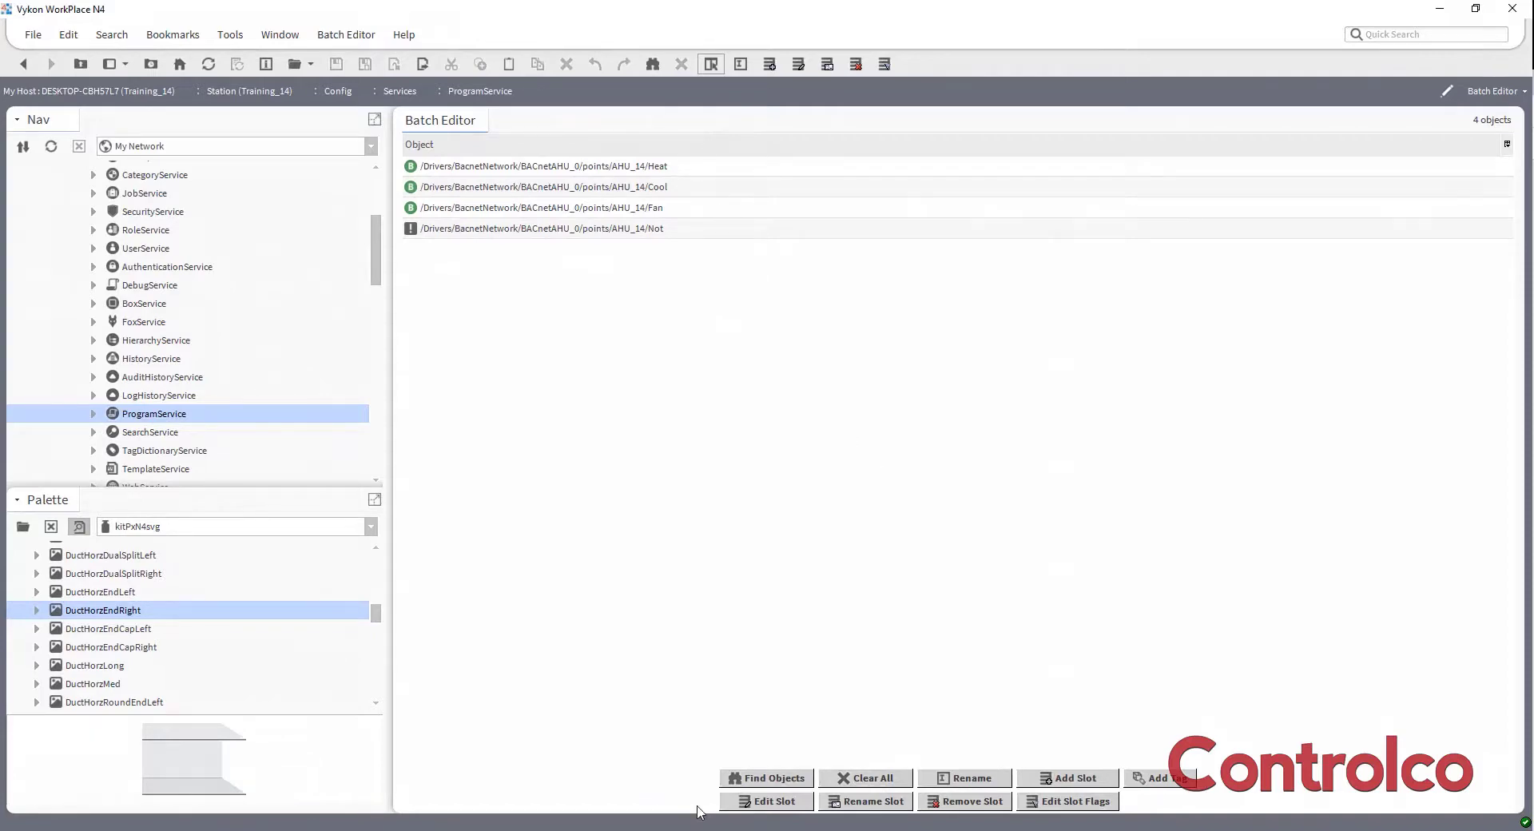
# Step: Batch edit the facets slot of the listed Boolean points, setting trueText to On and falseText to Off, and review the results
pyautogui.click(785, 803)
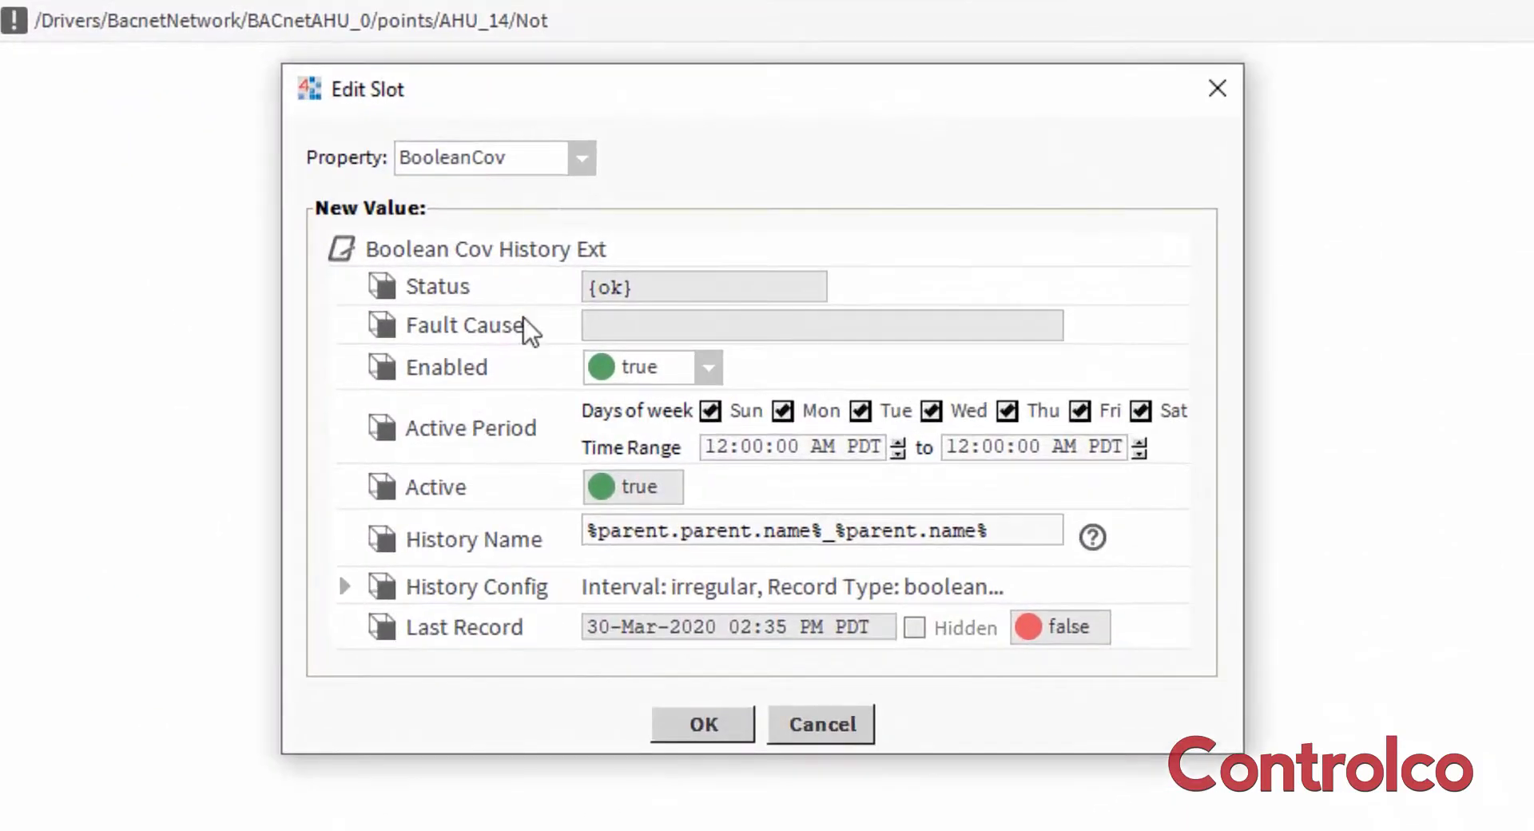
pyautogui.click(583, 158)
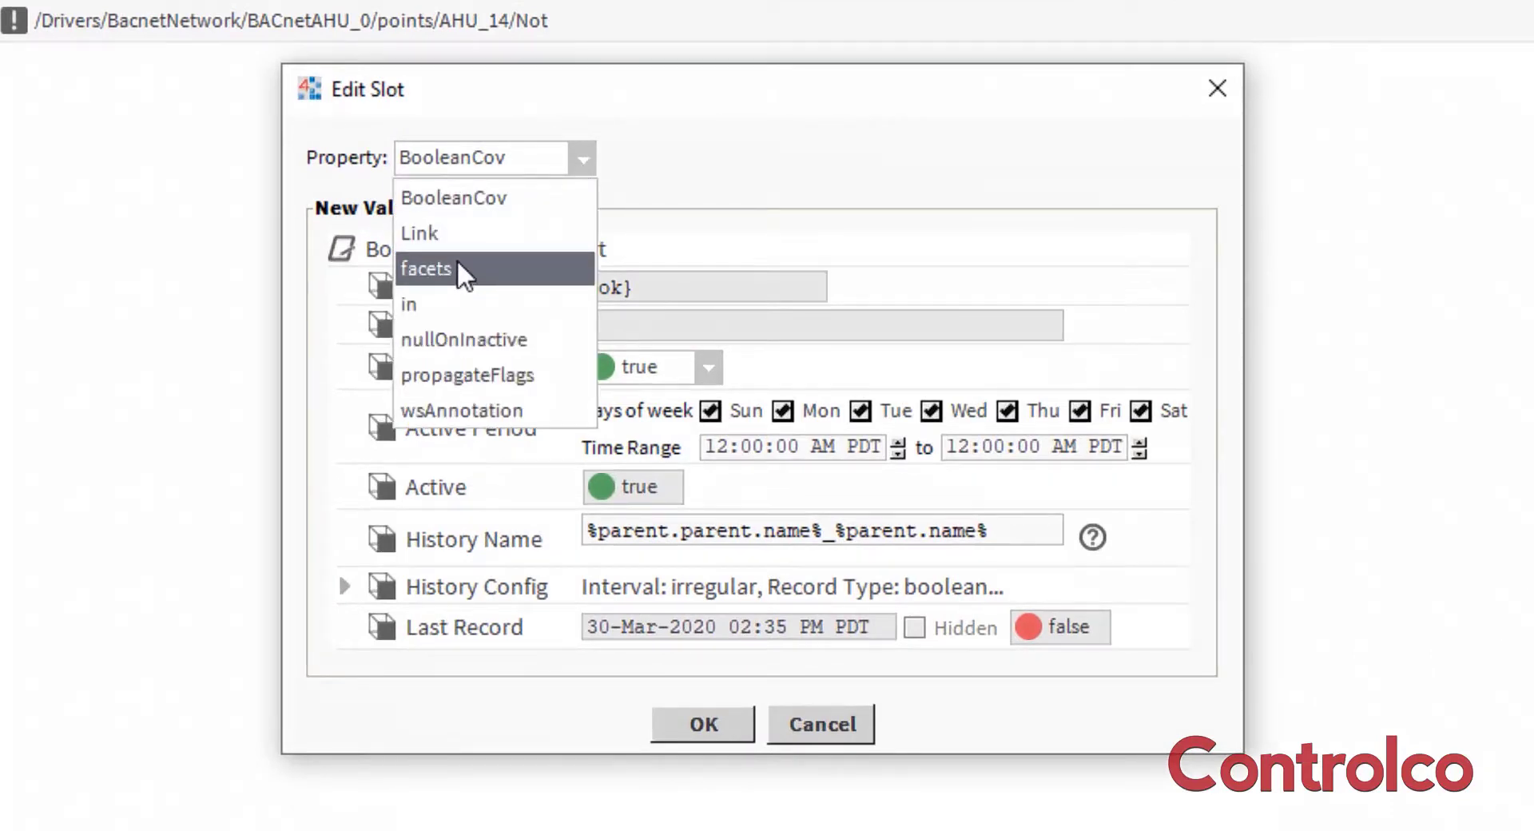
pyautogui.click(458, 267)
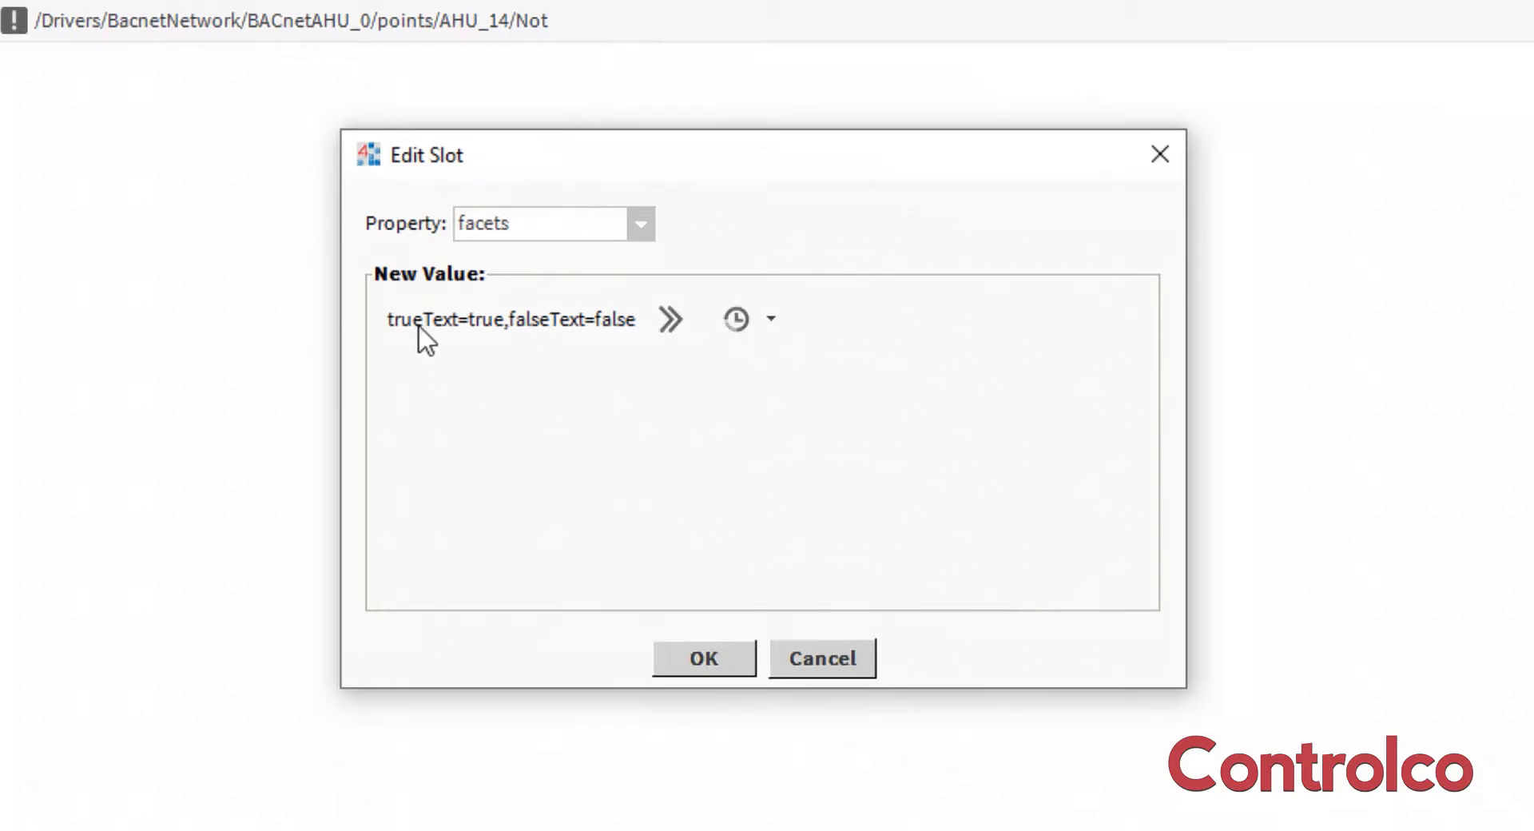
pyautogui.click(664, 321)
pyautogui.doubleClick(954, 313)
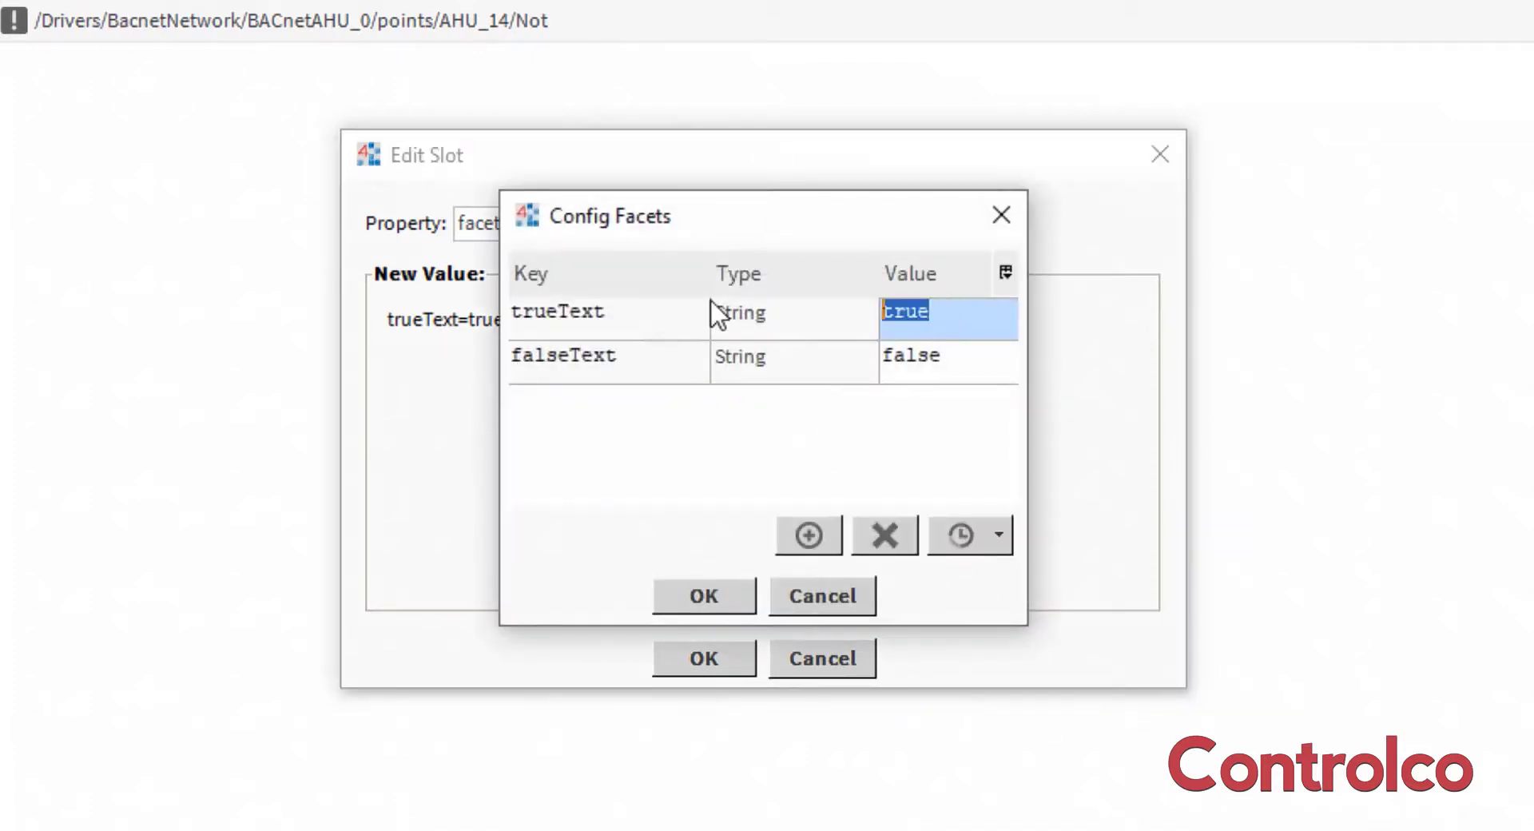
pyautogui.write('On')
pyautogui.press('Return')
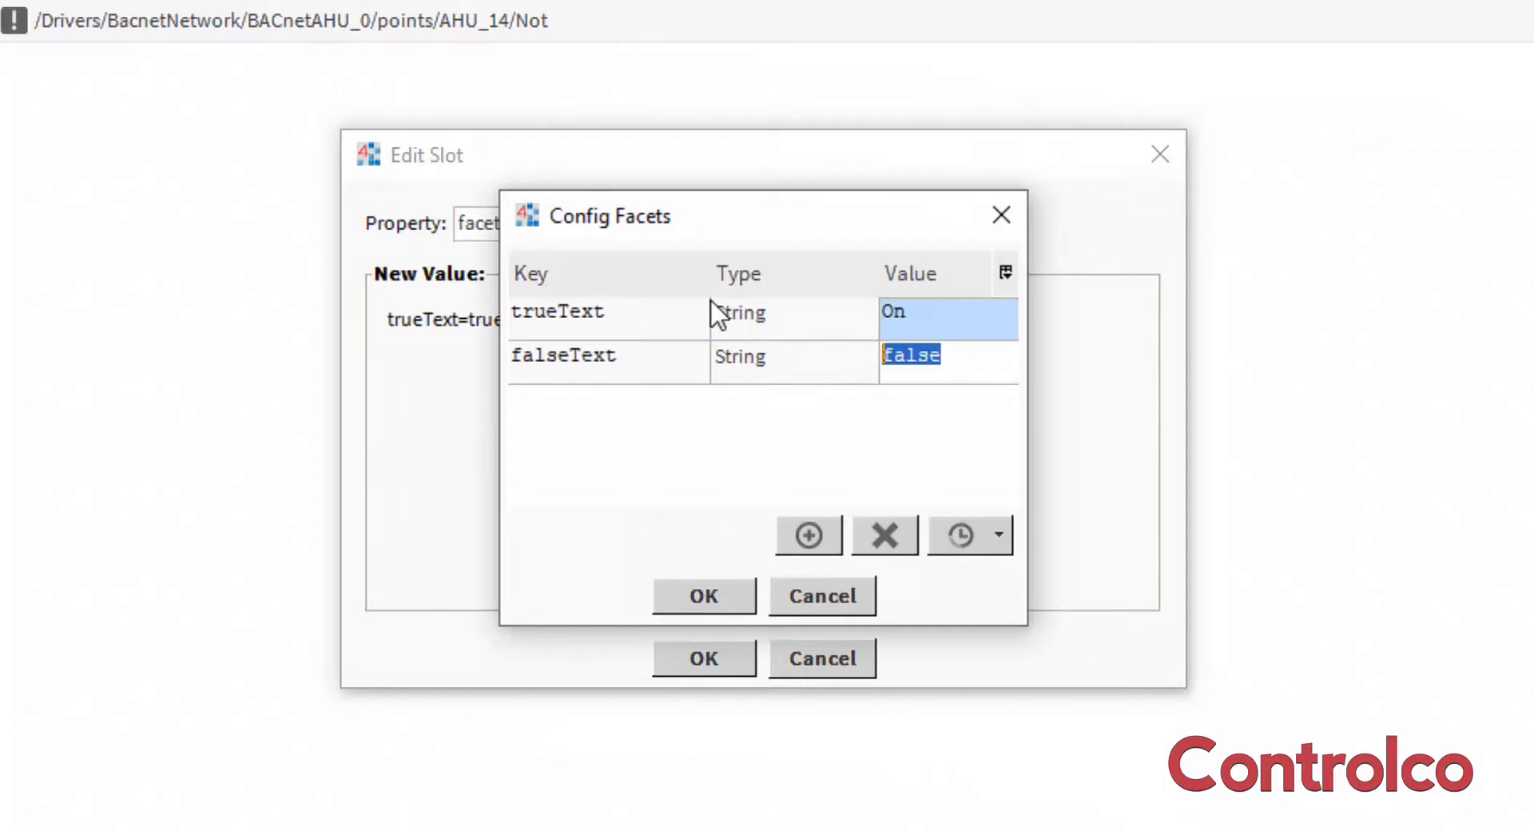
pyautogui.write('Off')
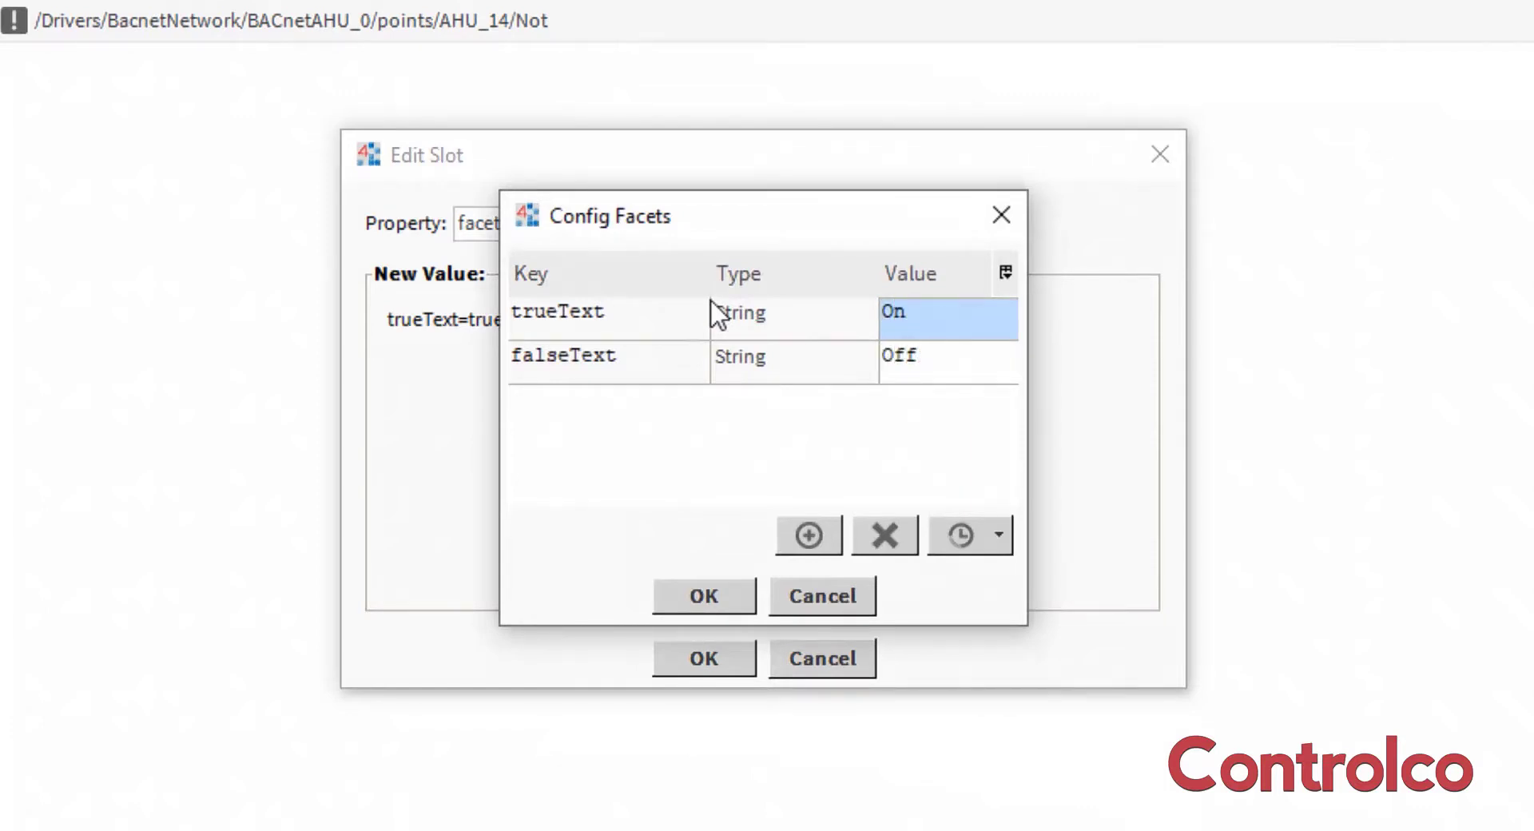
pyautogui.click(707, 599)
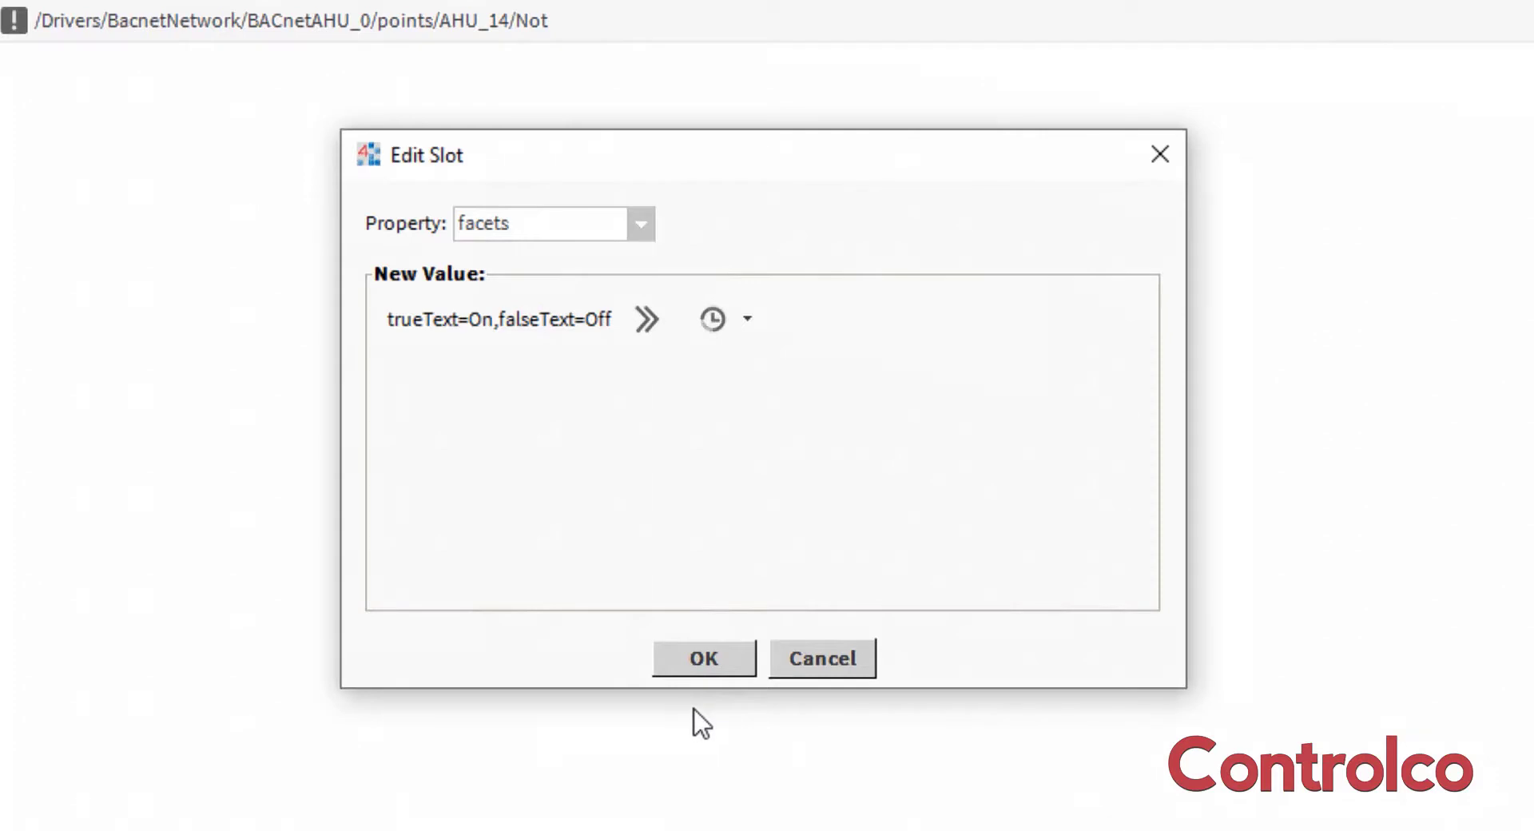
pyautogui.click(713, 659)
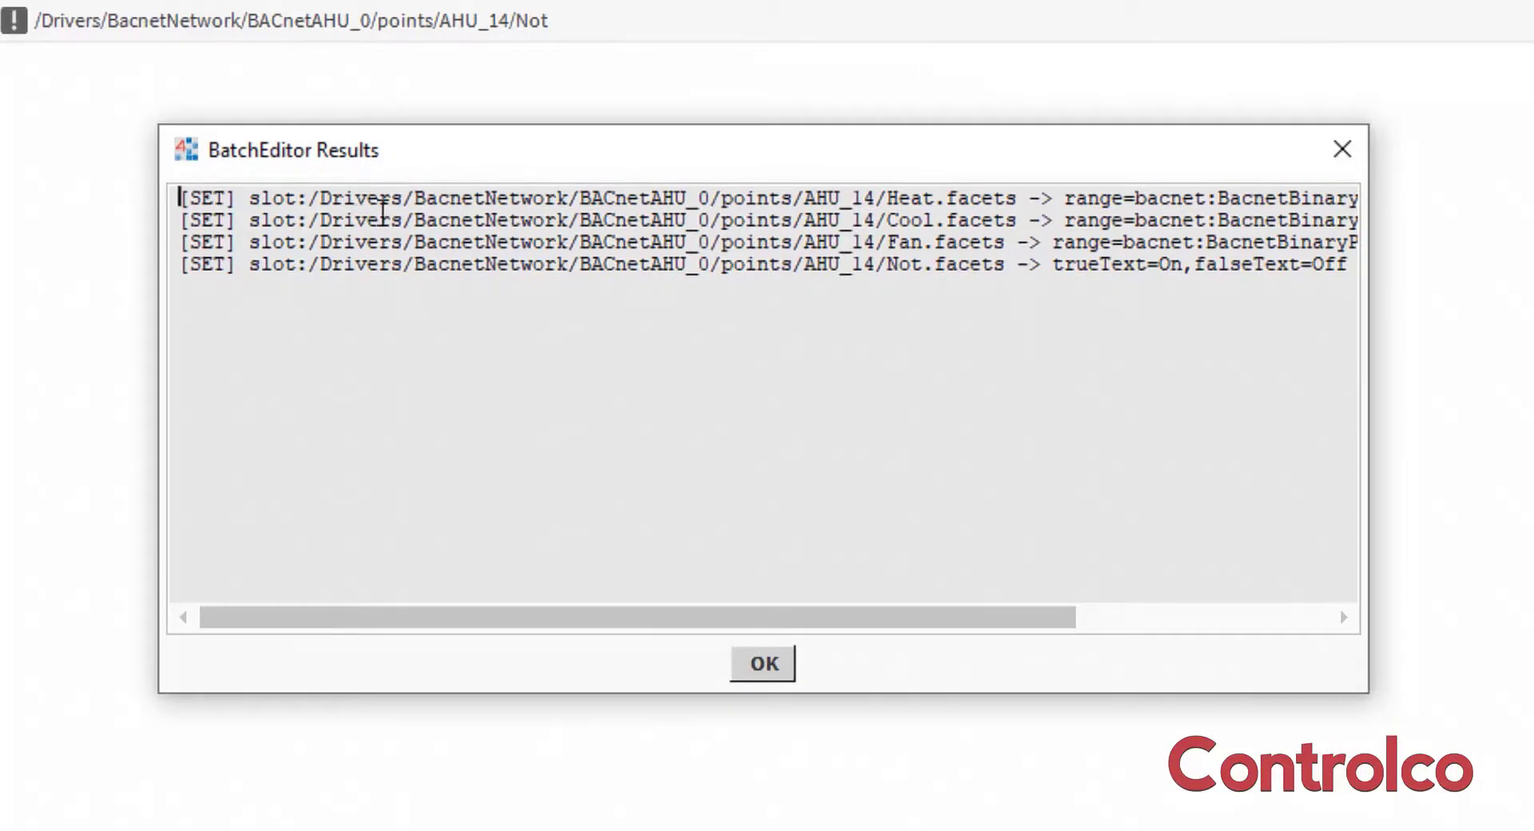
pyautogui.moveTo(535, 615); pyautogui.dragTo(907, 635)
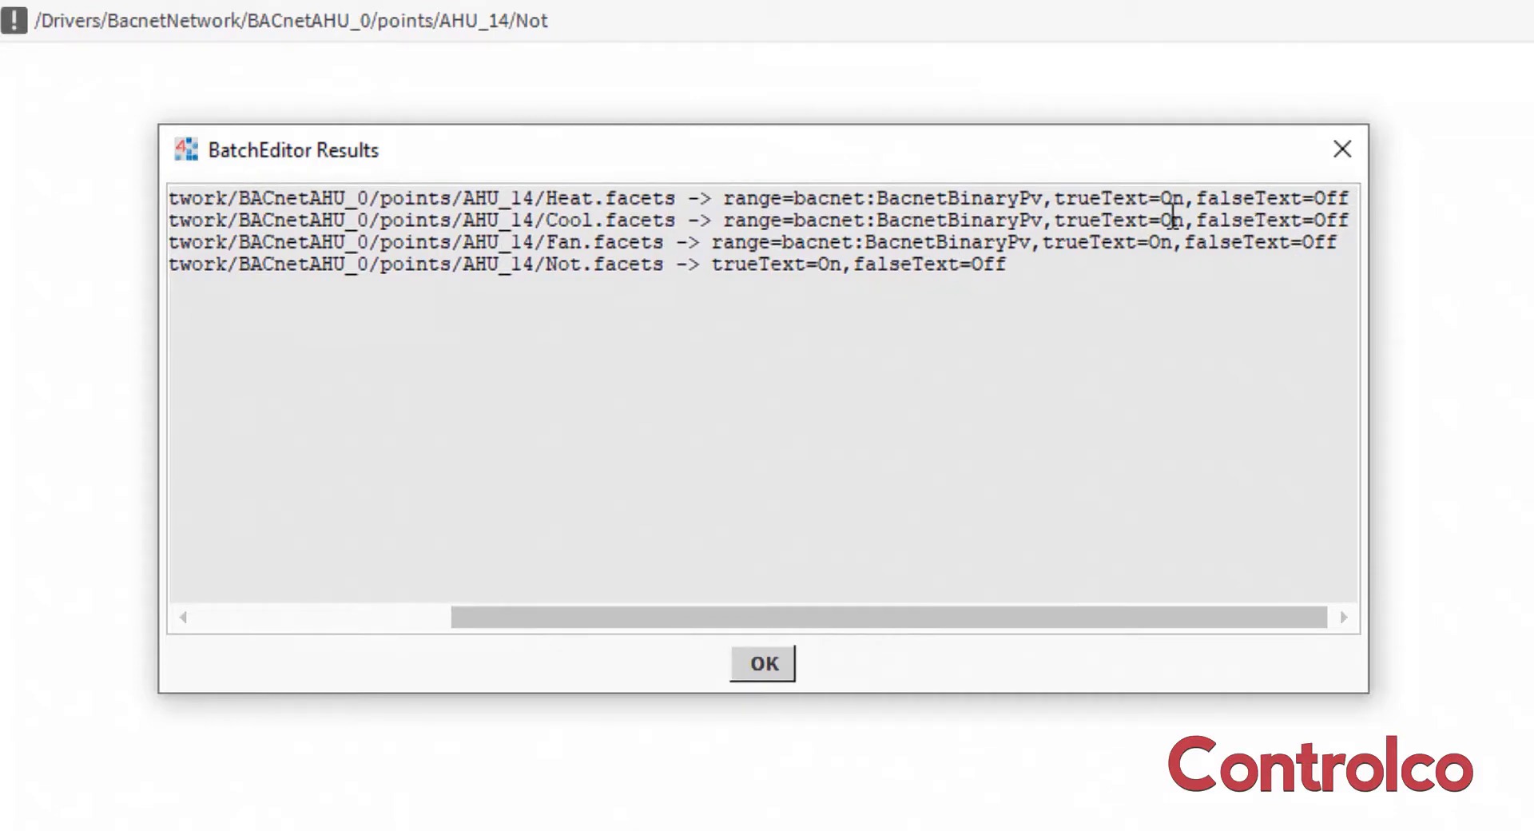
pyautogui.click(763, 664)
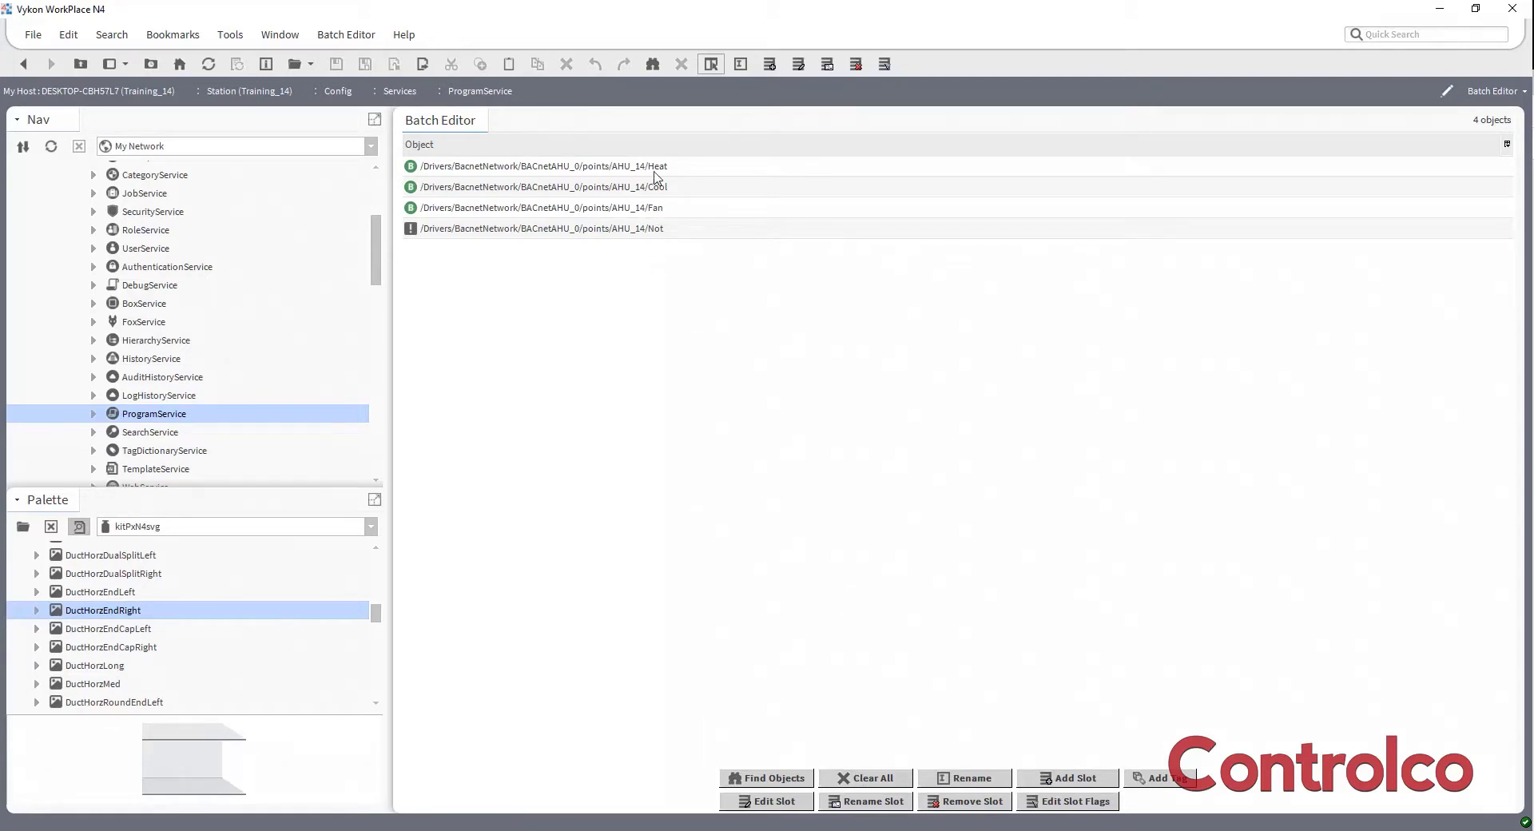
# Step: Clear the batch list and find all objects of type Numeric Point in AHU_14
pyautogui.click(869, 782)
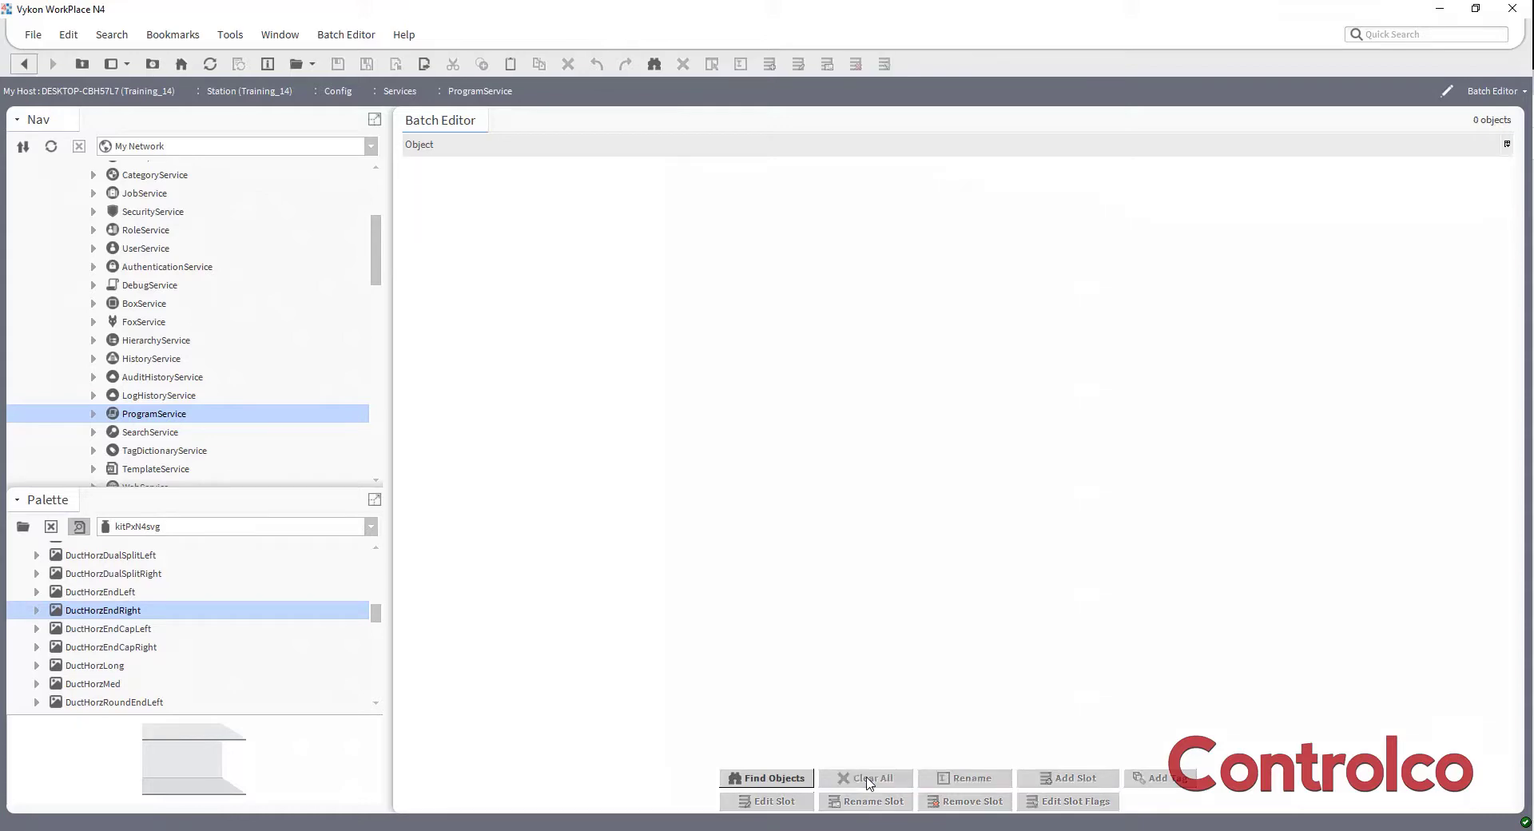
pyautogui.click(771, 778)
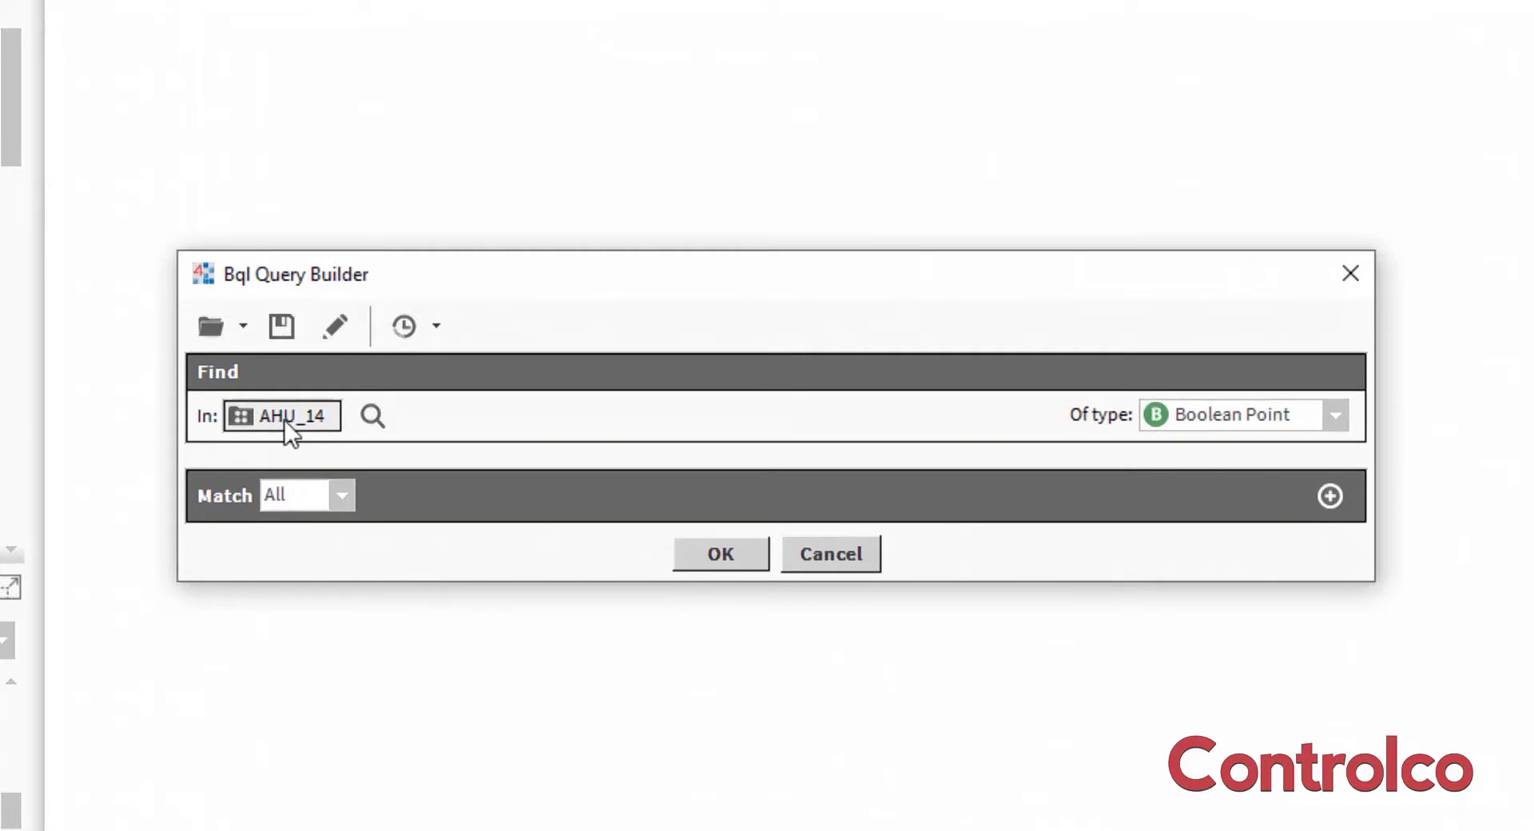
pyautogui.click(1338, 415)
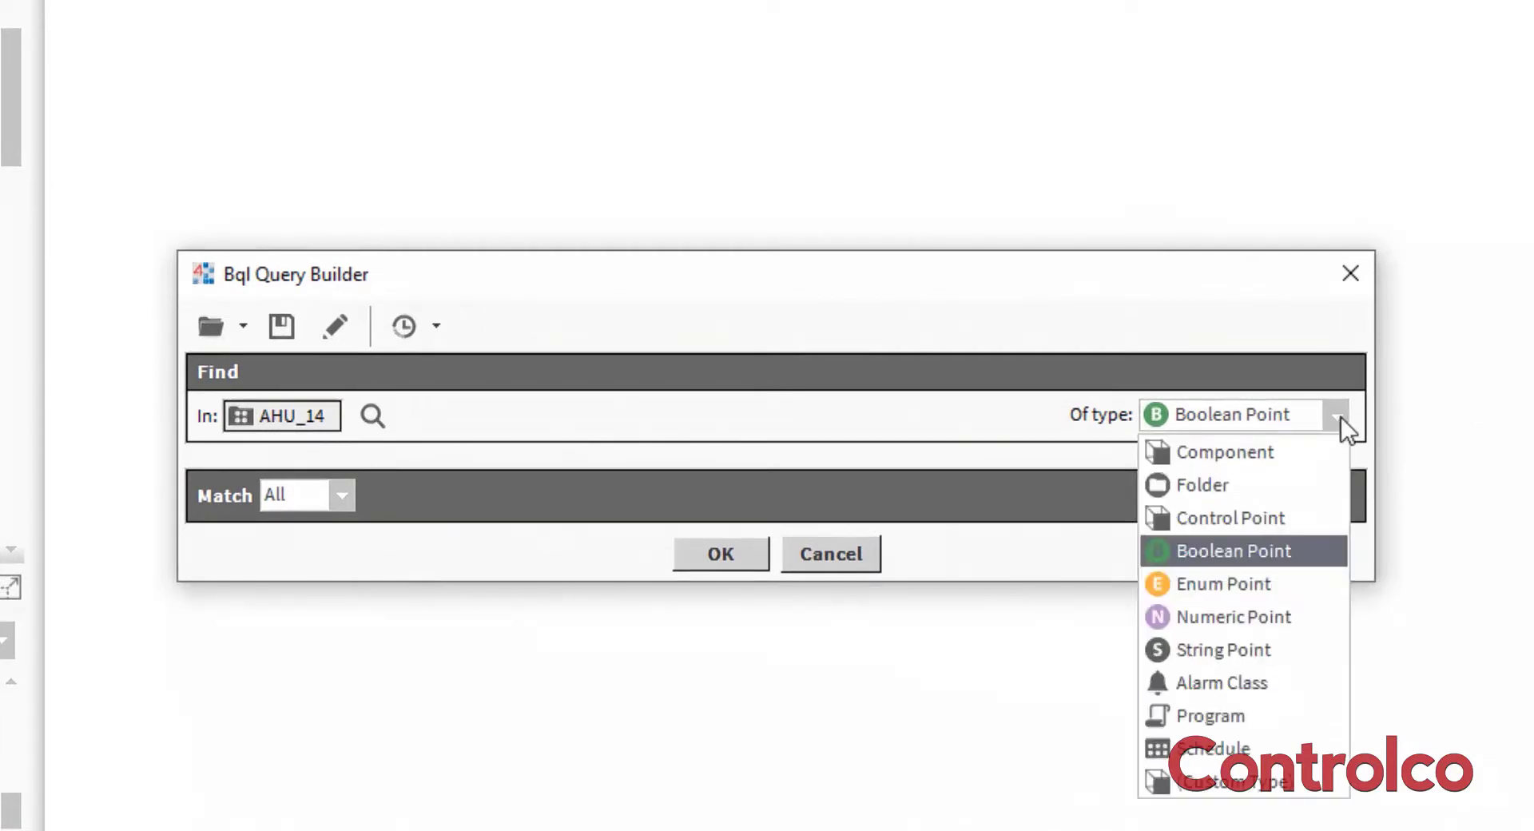
pyautogui.click(1264, 616)
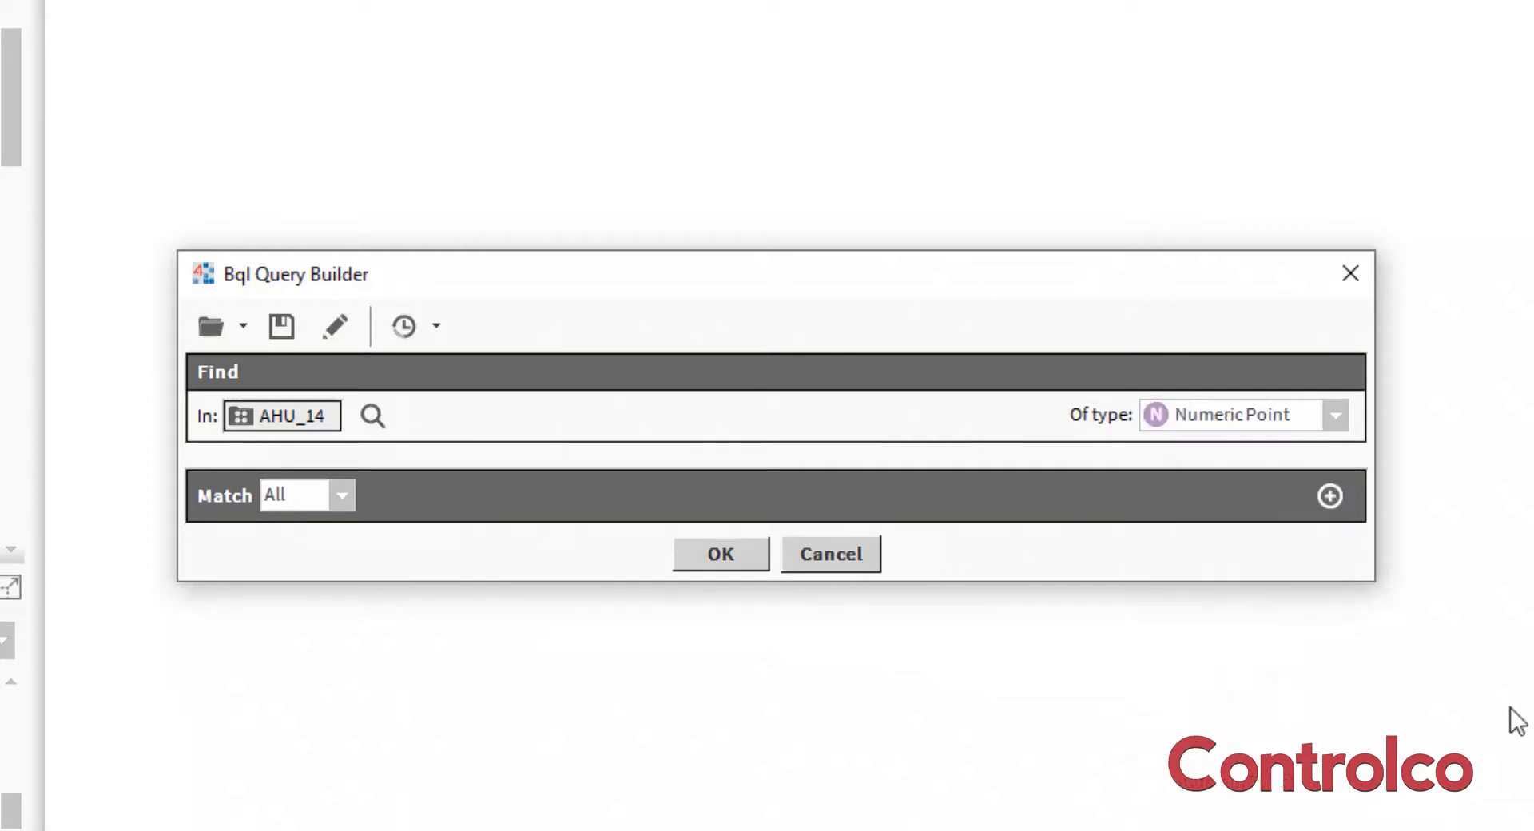
pyautogui.click(745, 551)
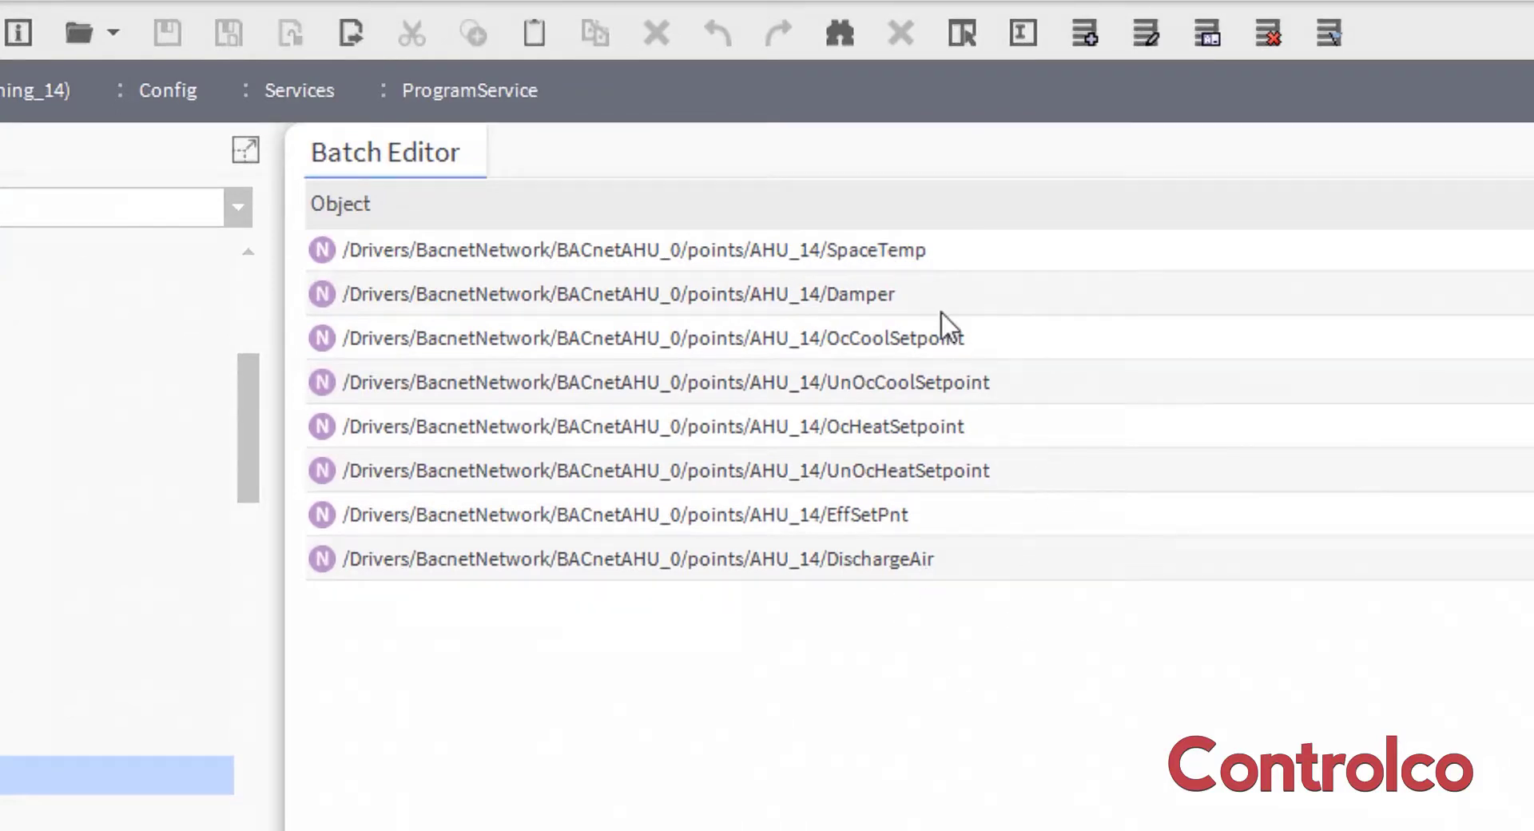
# Step: Remove the Damper point from the batch list of numeric points
pyautogui.click(927, 270)
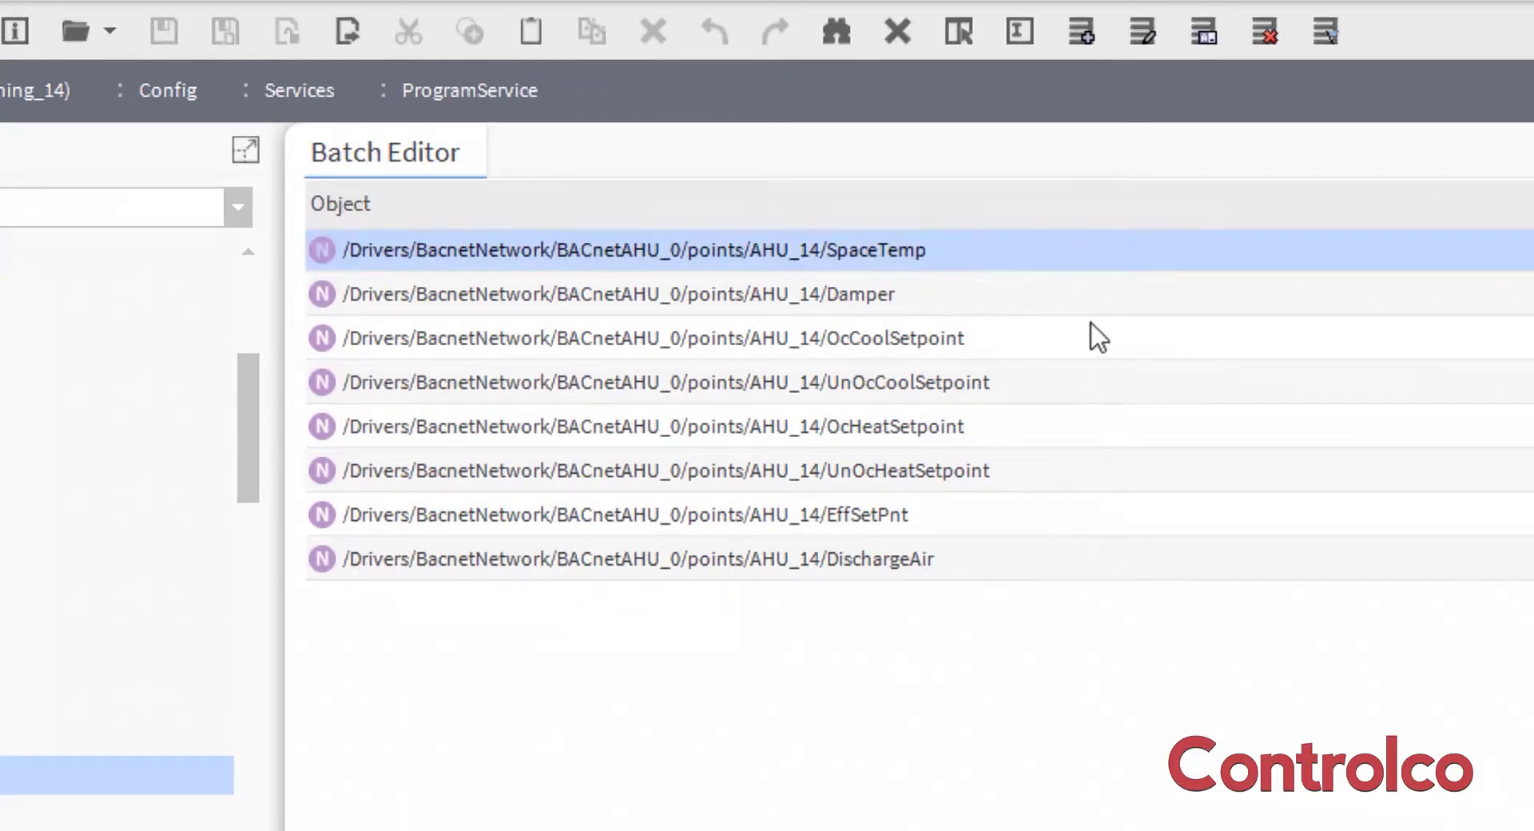
pyautogui.click(901, 295)
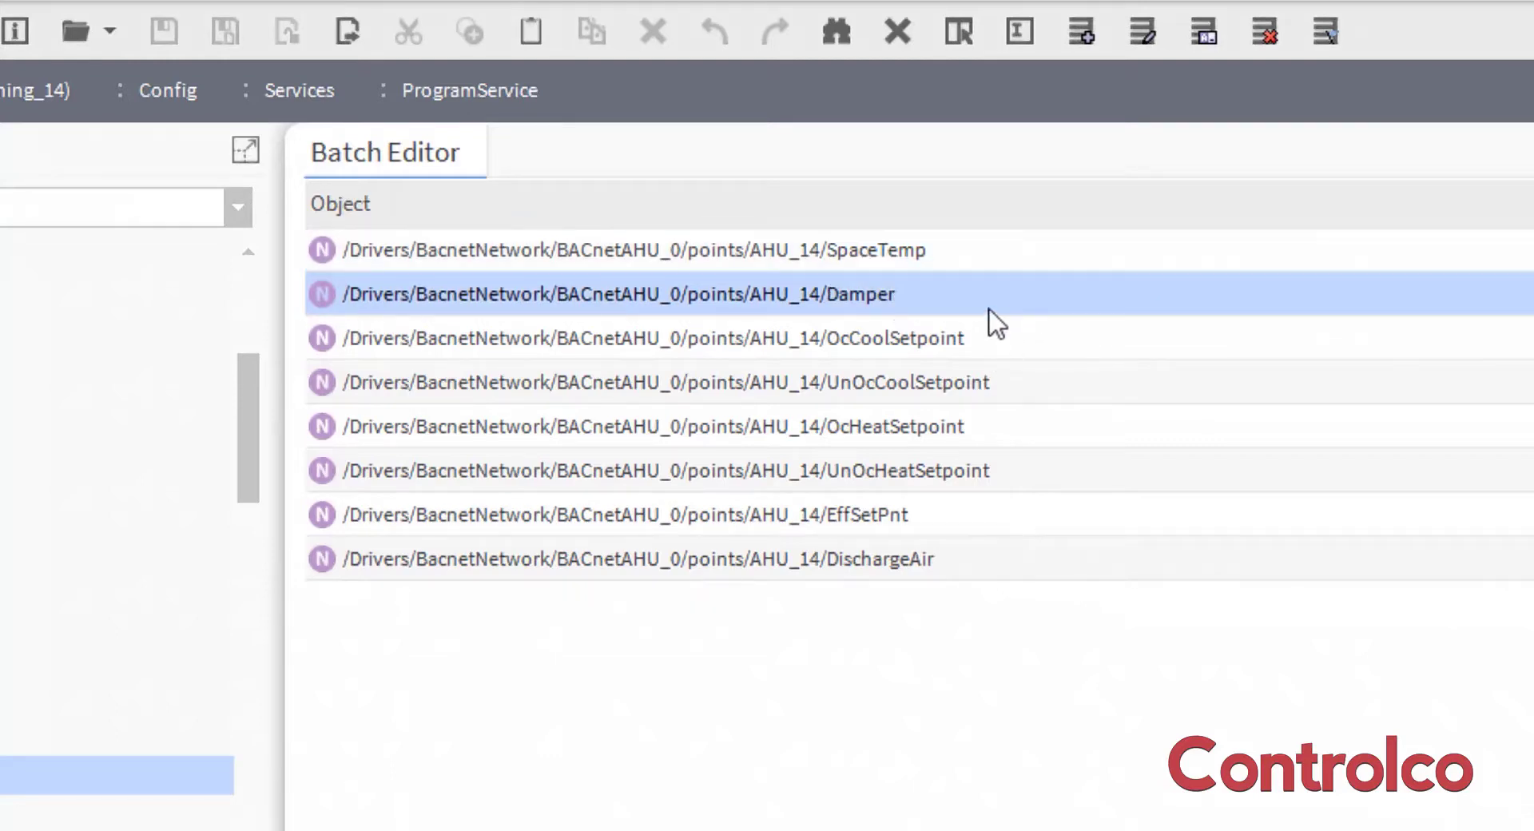
pyautogui.click(906, 36)
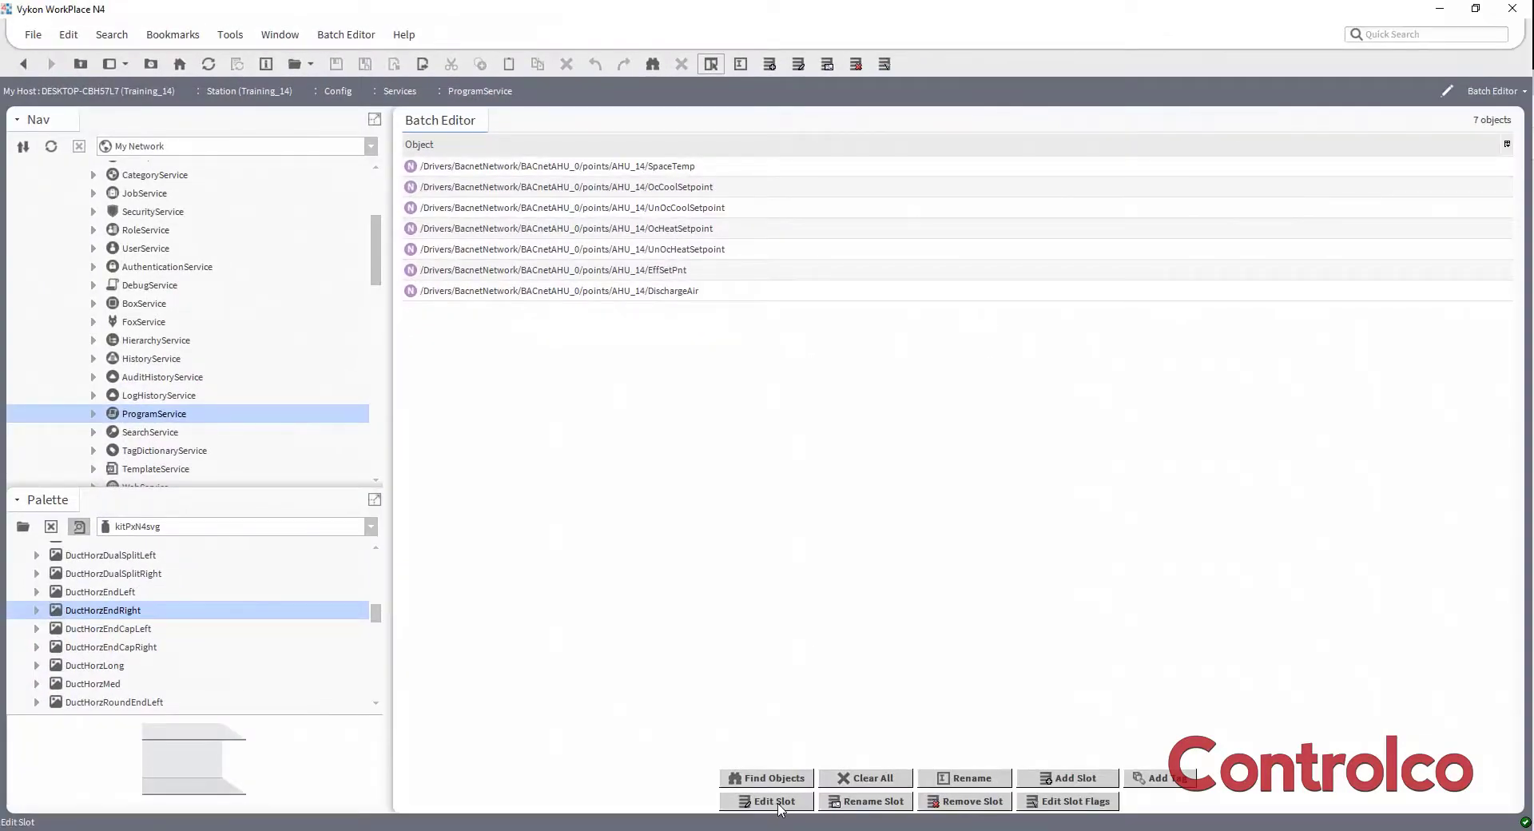
# Step: Batch edit the facets slot of the listed numeric points to the recent value units=°F, precision=1, min=-inf, max=+inf, and review the results
pyautogui.click(774, 801)
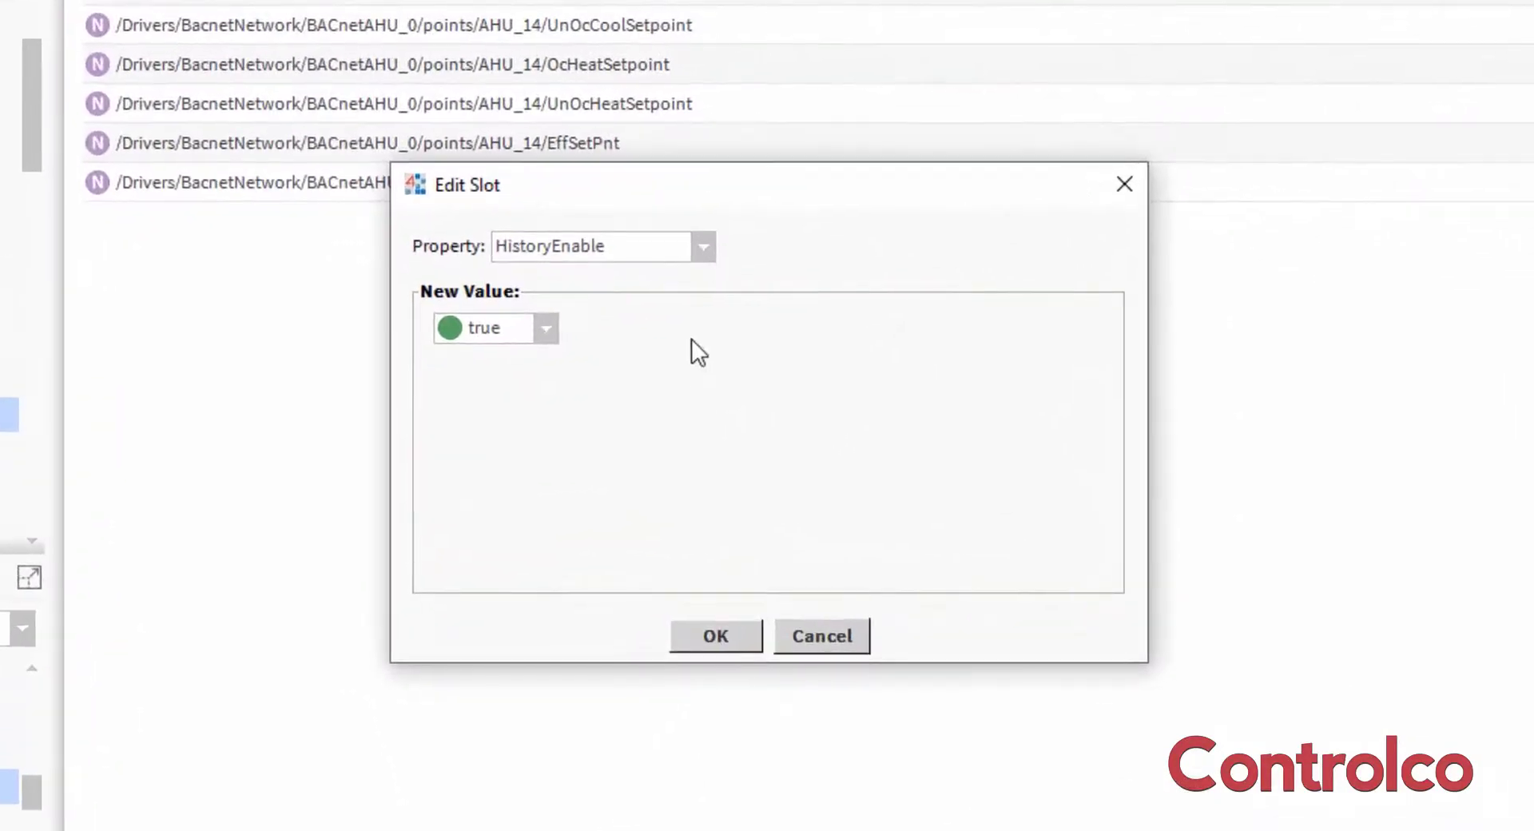
pyautogui.click(702, 244)
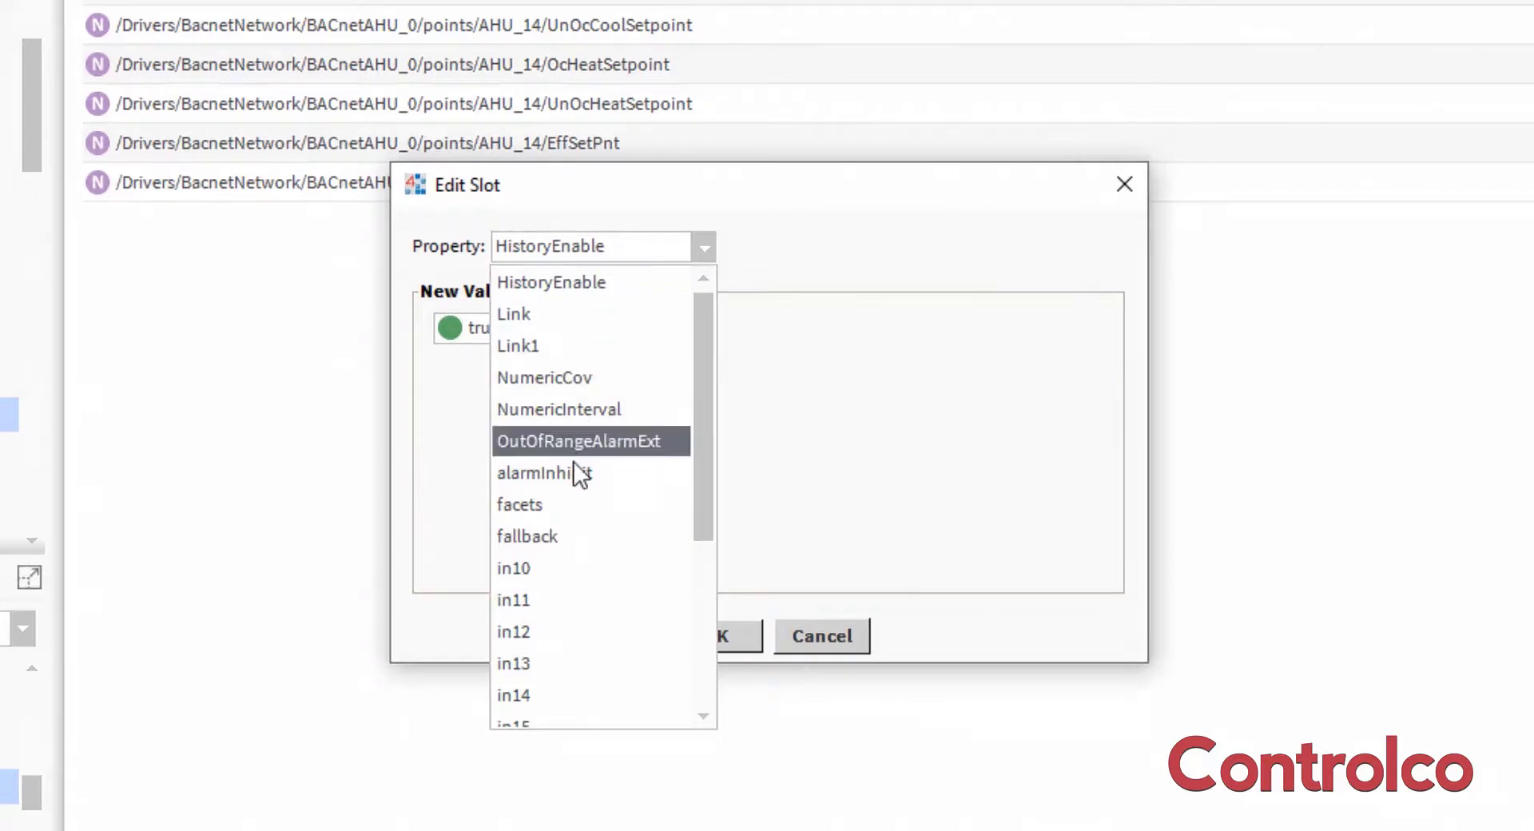
pyautogui.click(566, 503)
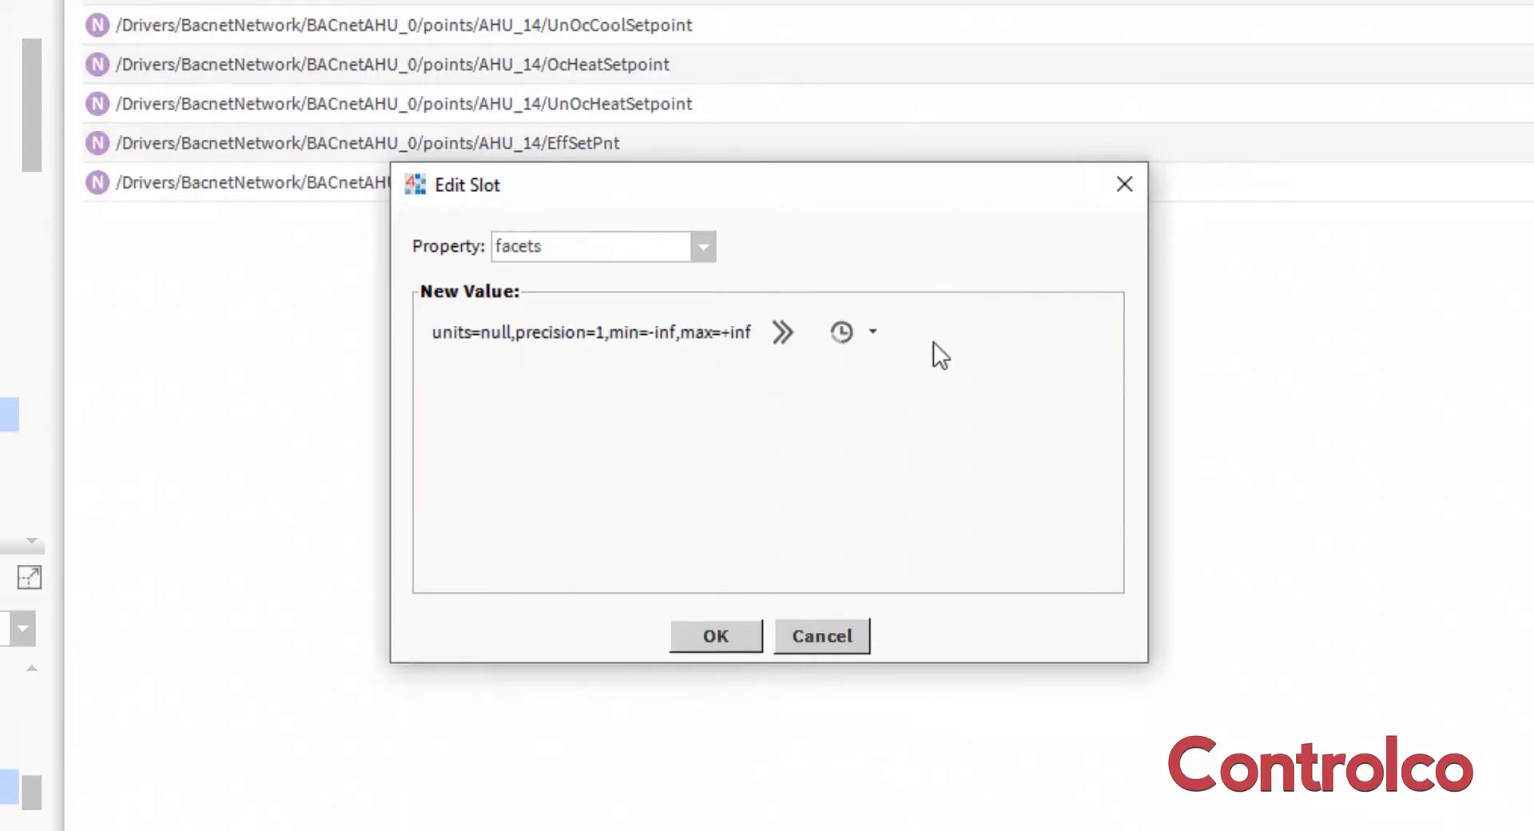
pyautogui.click(872, 333)
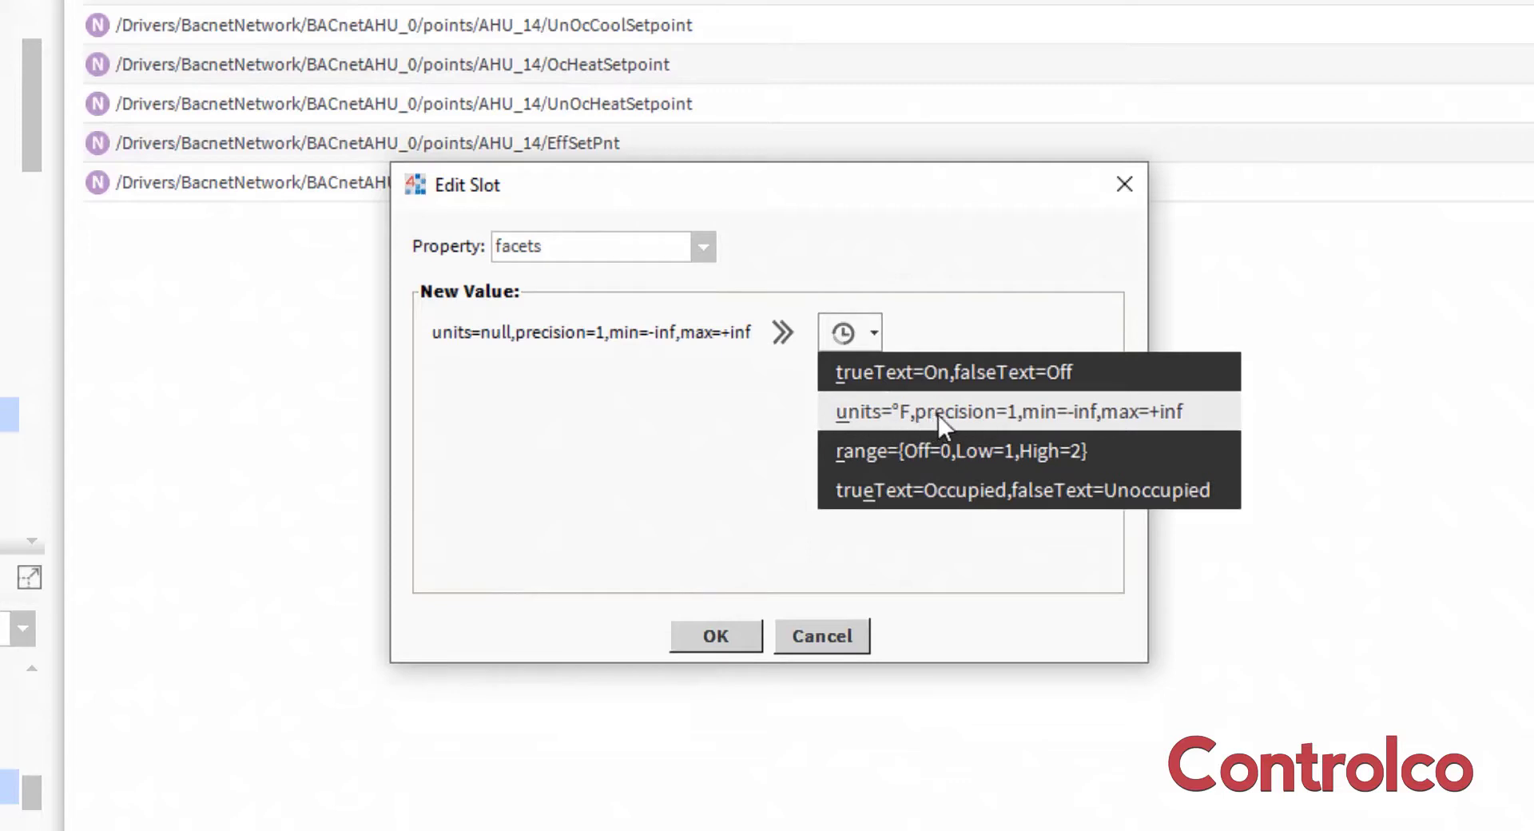
pyautogui.click(966, 424)
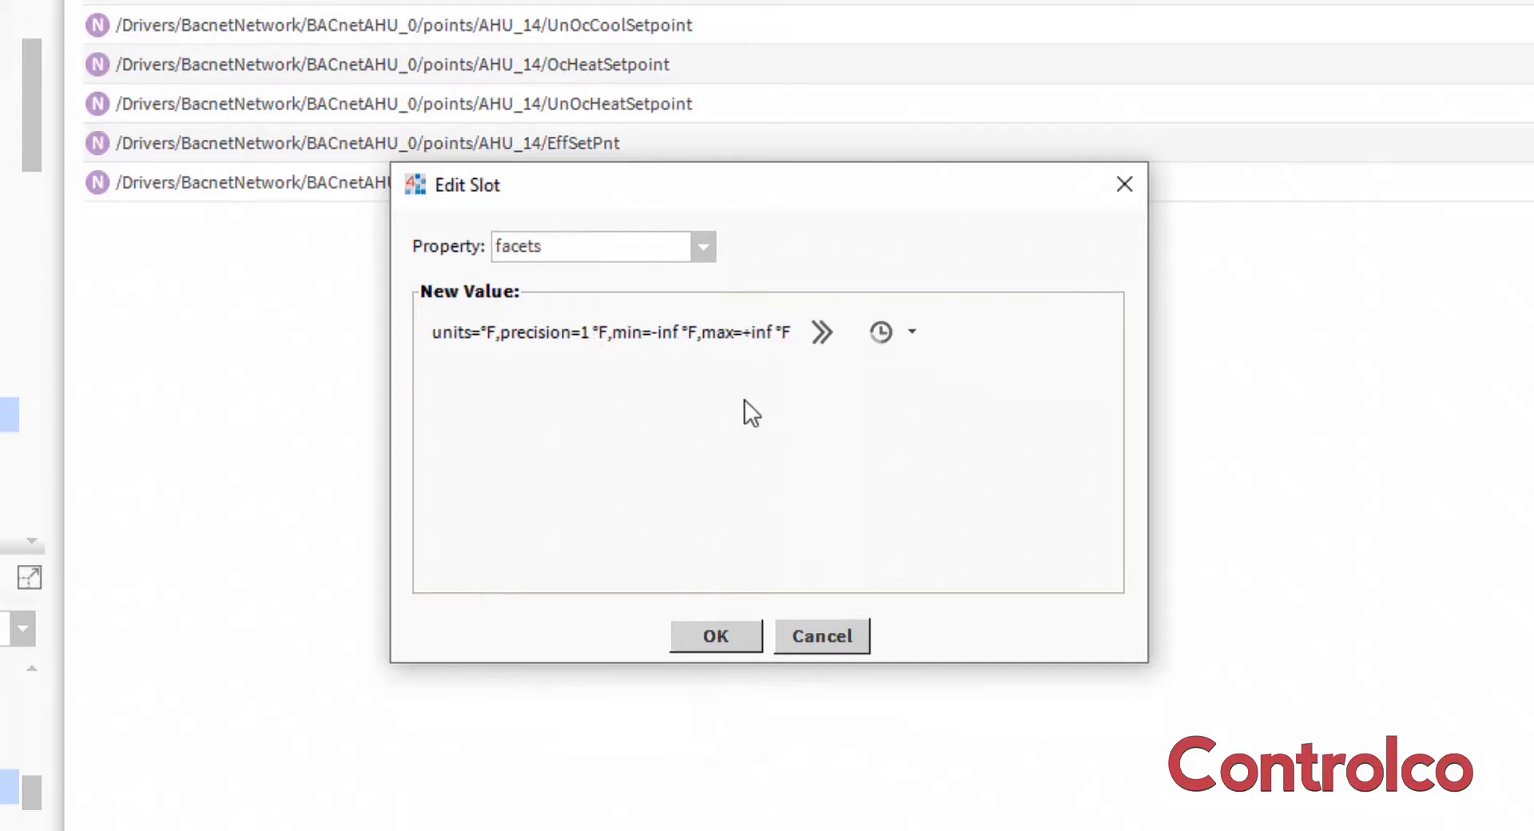
pyautogui.click(721, 636)
pyautogui.moveTo(791, 601); pyautogui.dragTo(1009, 605)
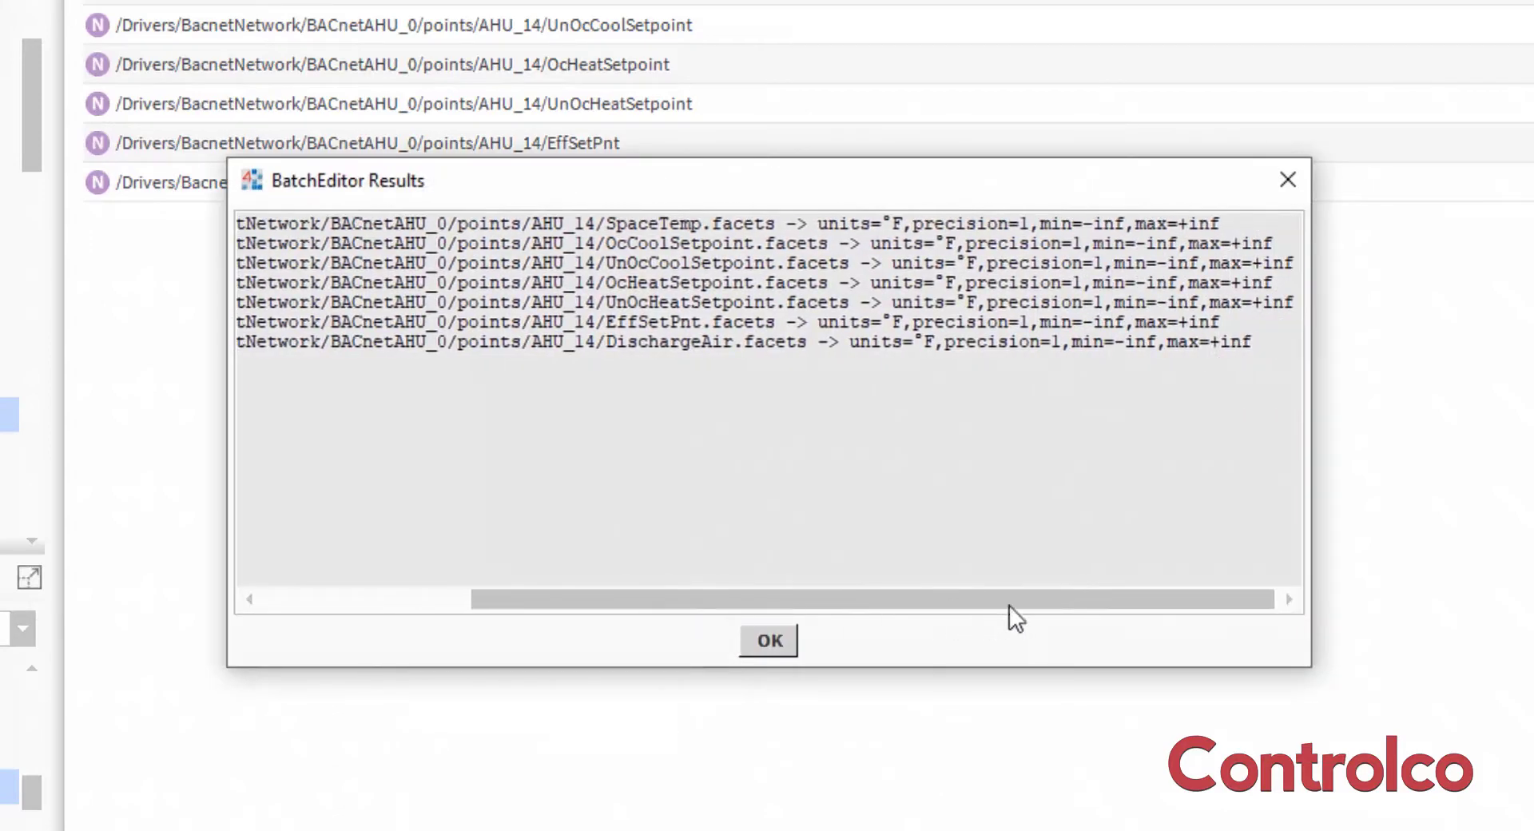
pyautogui.click(768, 641)
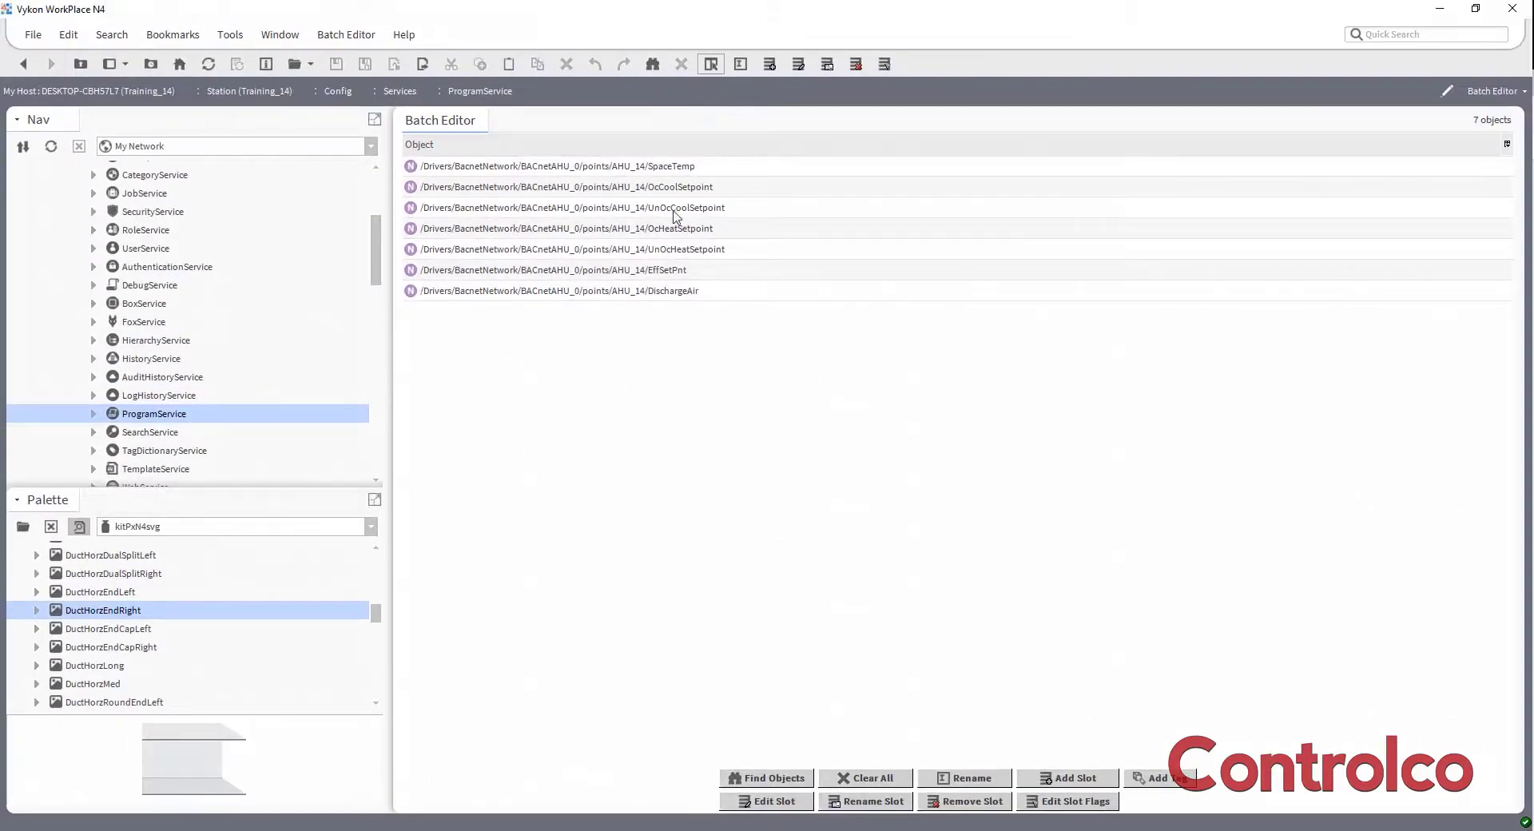
# Step: Clear the batch list and run the Numeric Point search in AHU_14 again
pyautogui.click(879, 779)
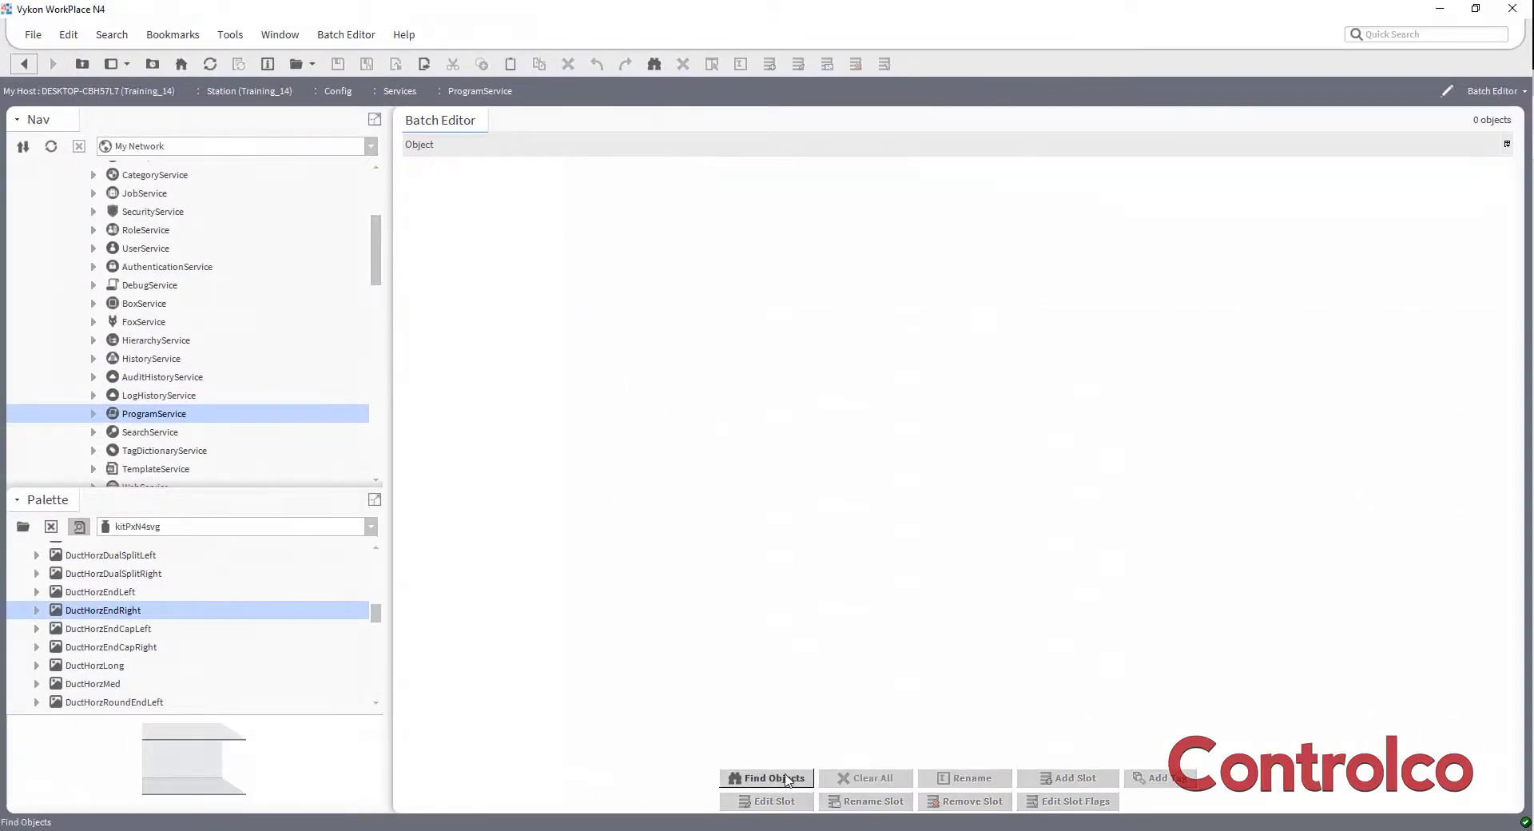
pyautogui.click(782, 779)
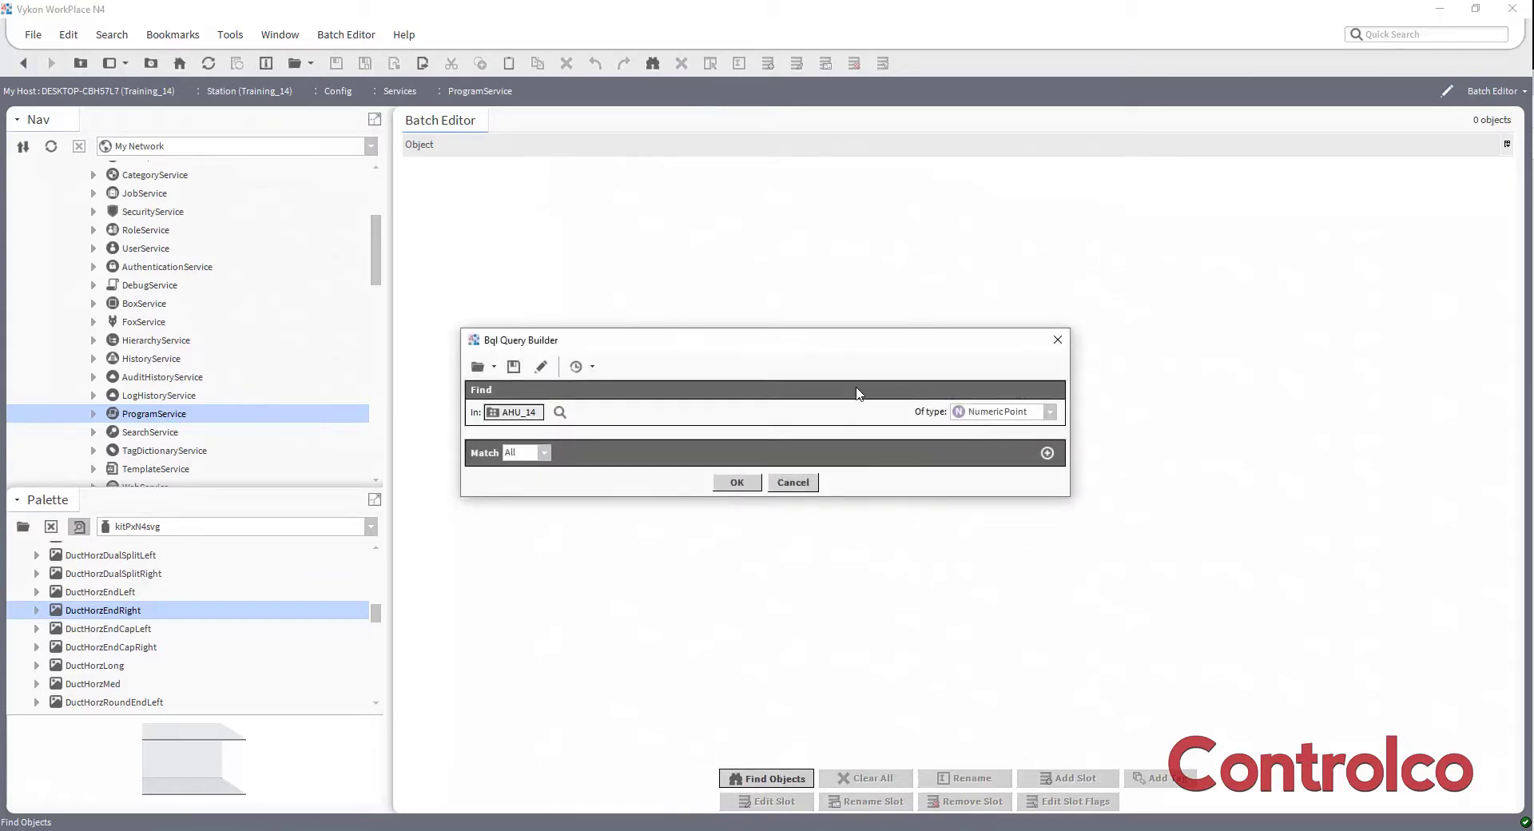
pyautogui.click(733, 482)
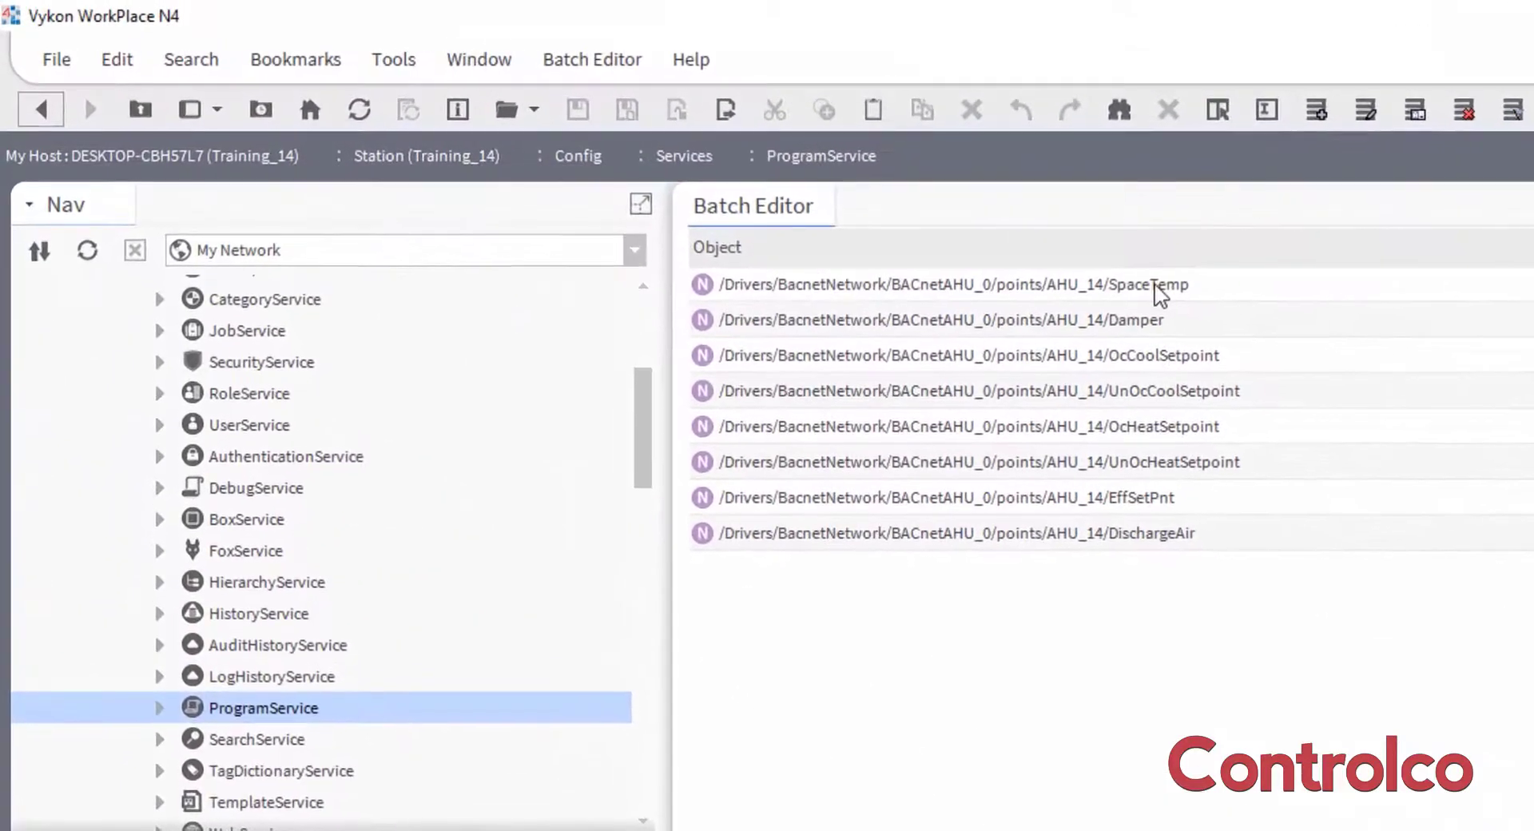
# Step: Remove SpaceTemp, the four cool and heat setpoints, EffSetPnt and DischargeAir from the batch list, keeping only Damper
pyautogui.click(886, 225)
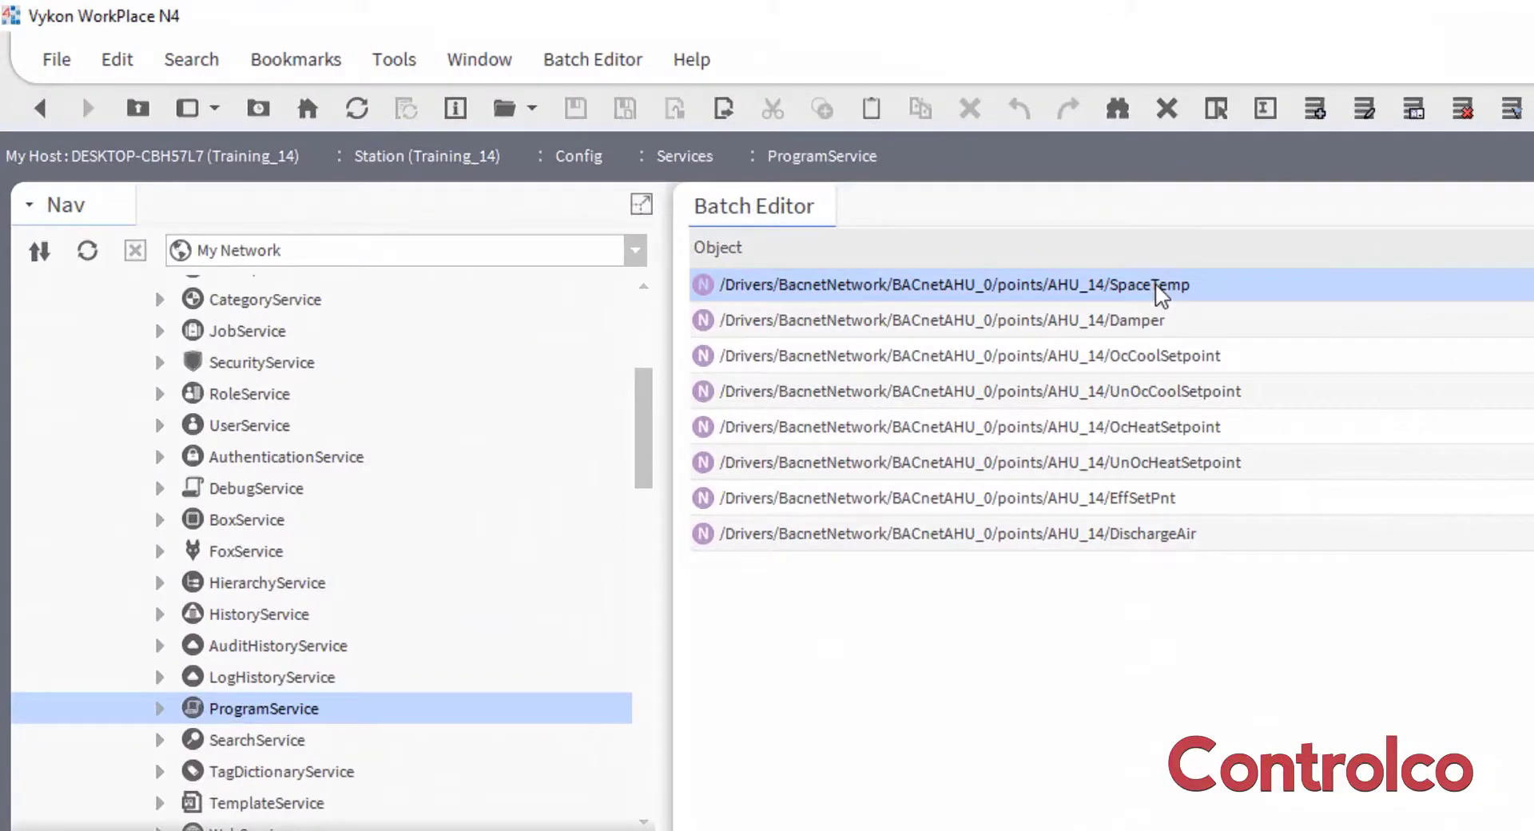
pyautogui.keyDown('ctrl'); pyautogui.click(1180, 361); pyautogui.keyUp('ctrl')
pyautogui.keyDown('ctrl'); pyautogui.click(1160, 394); pyautogui.keyUp('ctrl')
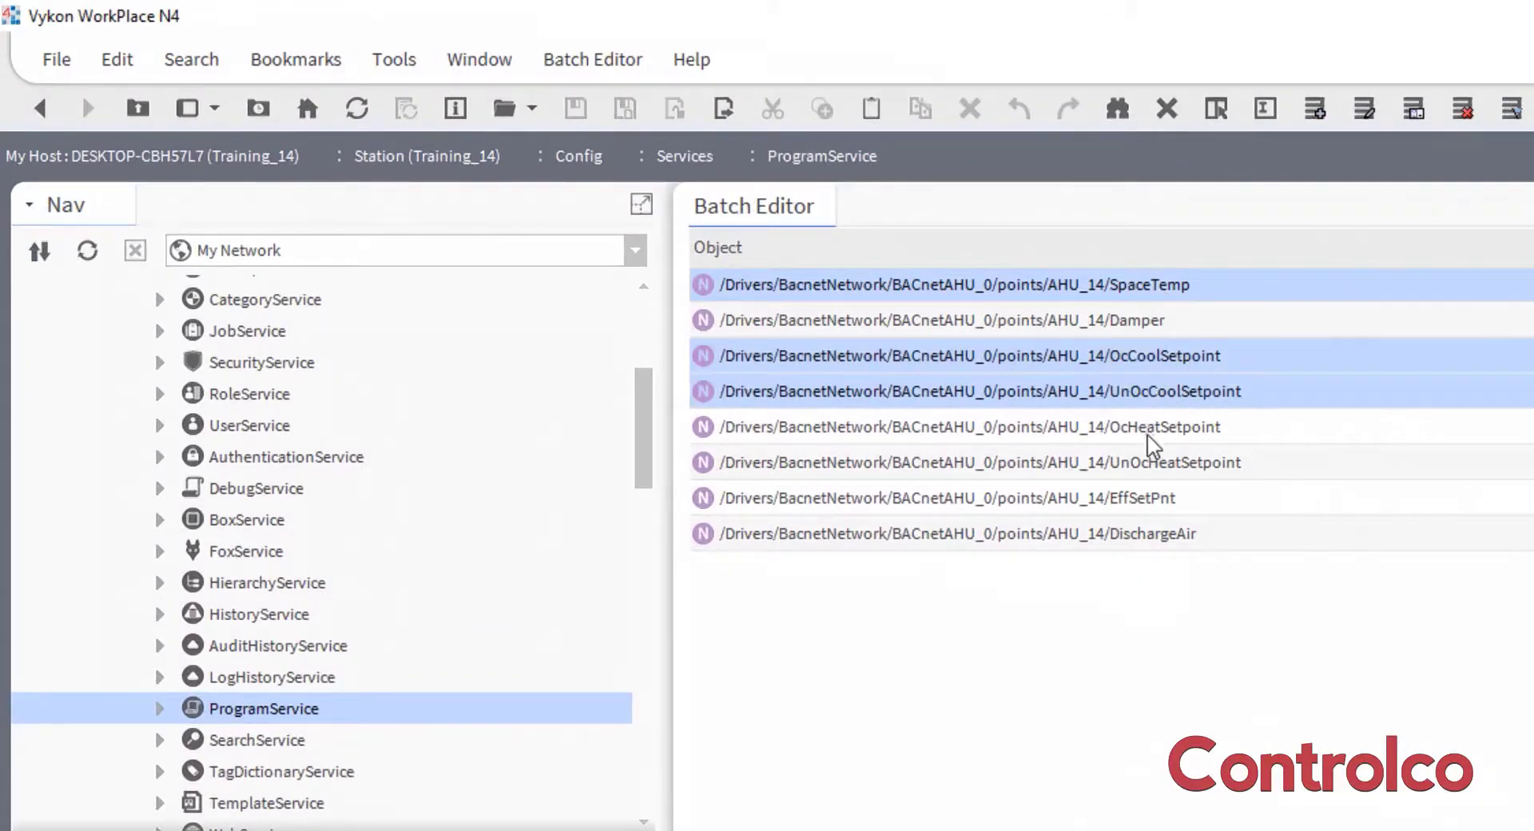
pyautogui.keyDown('ctrl'); pyautogui.click(1151, 430); pyautogui.keyUp('ctrl')
pyautogui.keyDown('ctrl'); pyautogui.click(1143, 463); pyautogui.keyUp('ctrl')
pyautogui.keyDown('ctrl'); pyautogui.click(1141, 501); pyautogui.keyUp('ctrl')
pyautogui.keyDown('ctrl'); pyautogui.click(1145, 540); pyautogui.keyUp('ctrl')
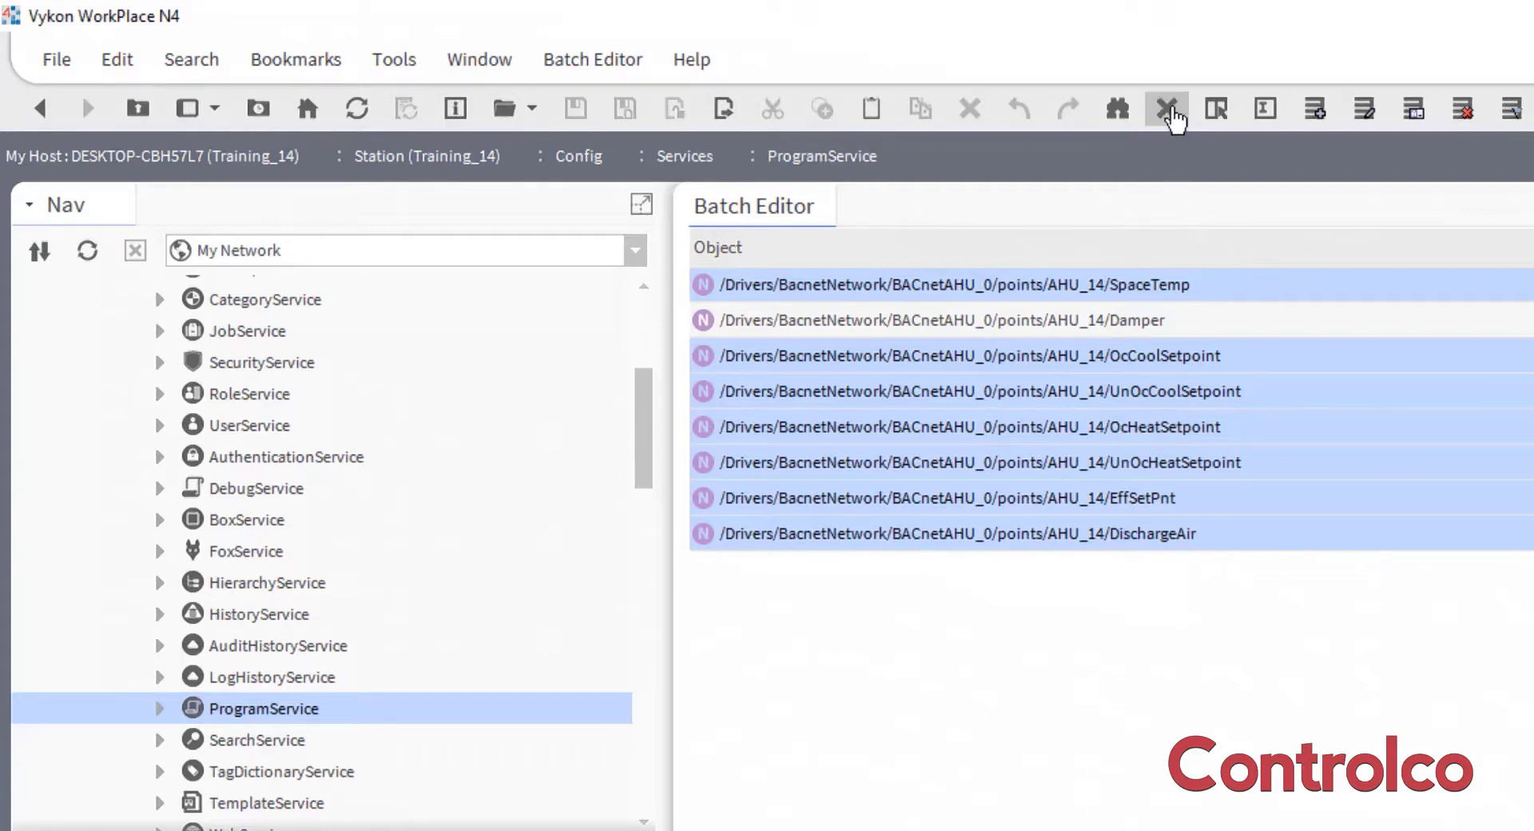
pyautogui.click(1167, 110)
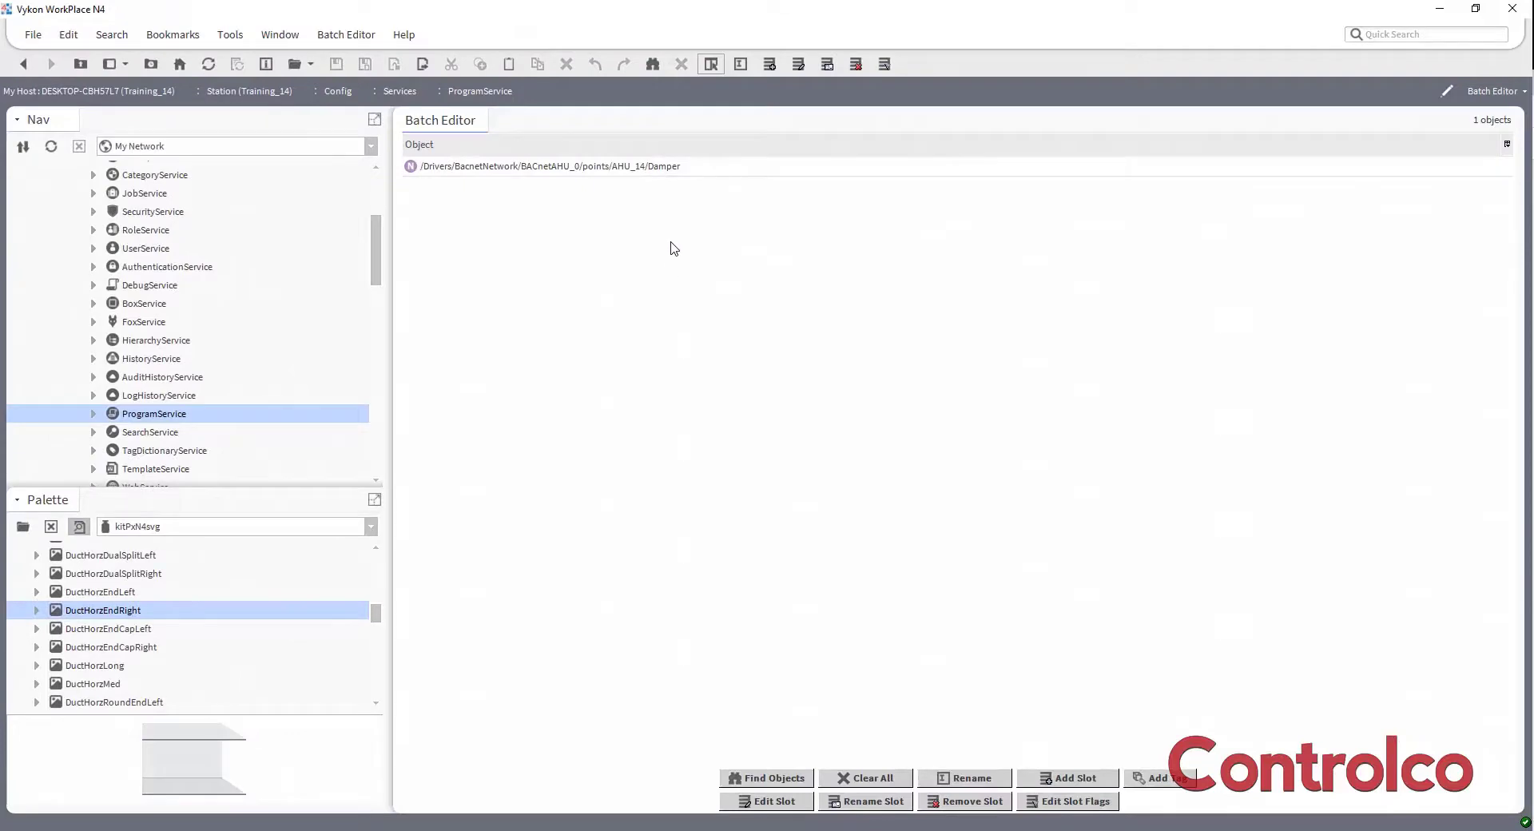
# Step: Start a slot edit for the Damper point, choose the facets property and check the recently used facets
pyautogui.click(767, 801)
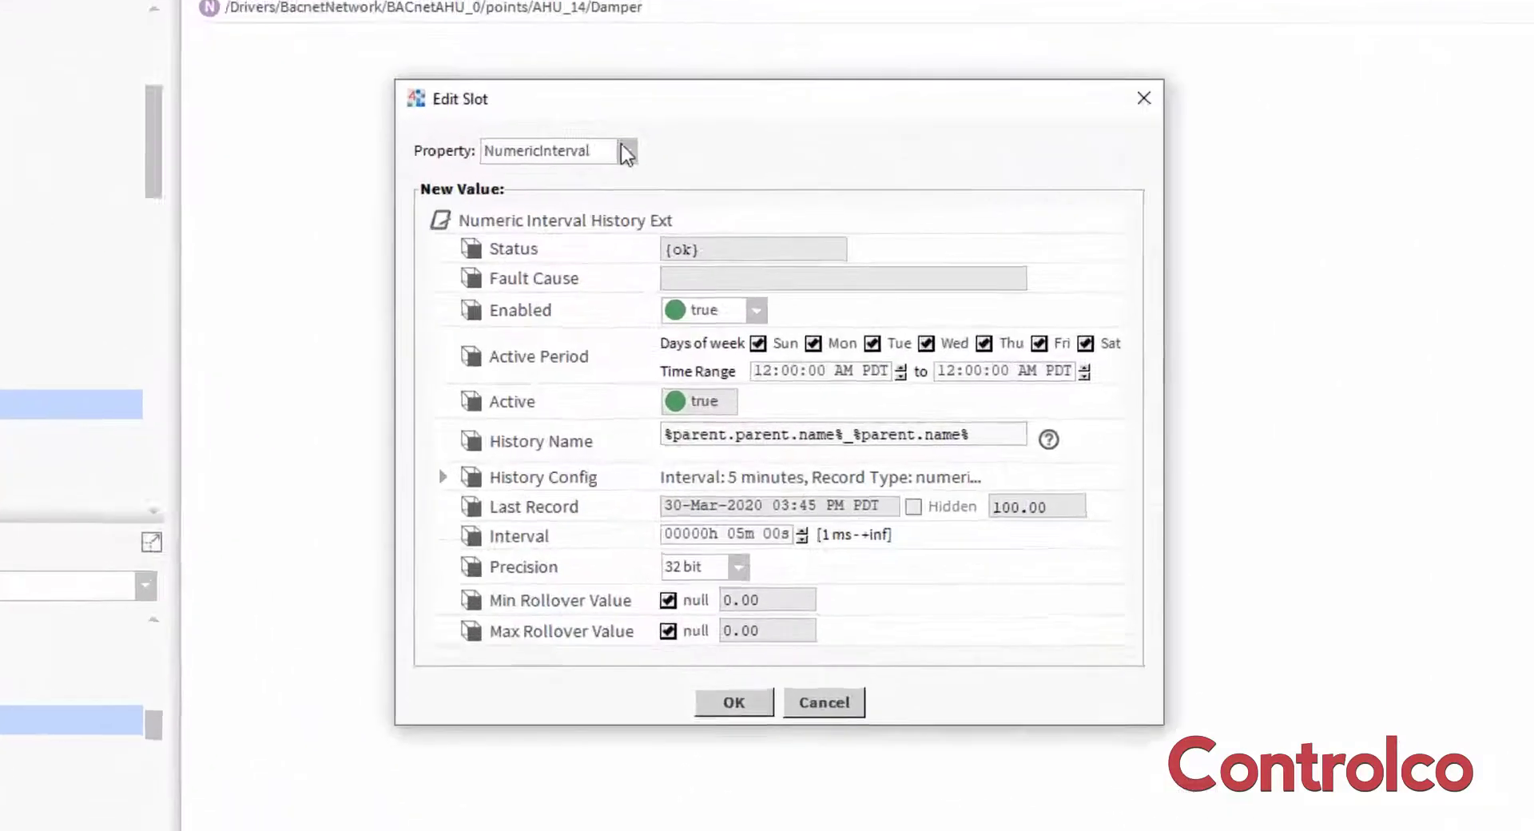
pyautogui.click(612, 112)
pyautogui.click(549, 179)
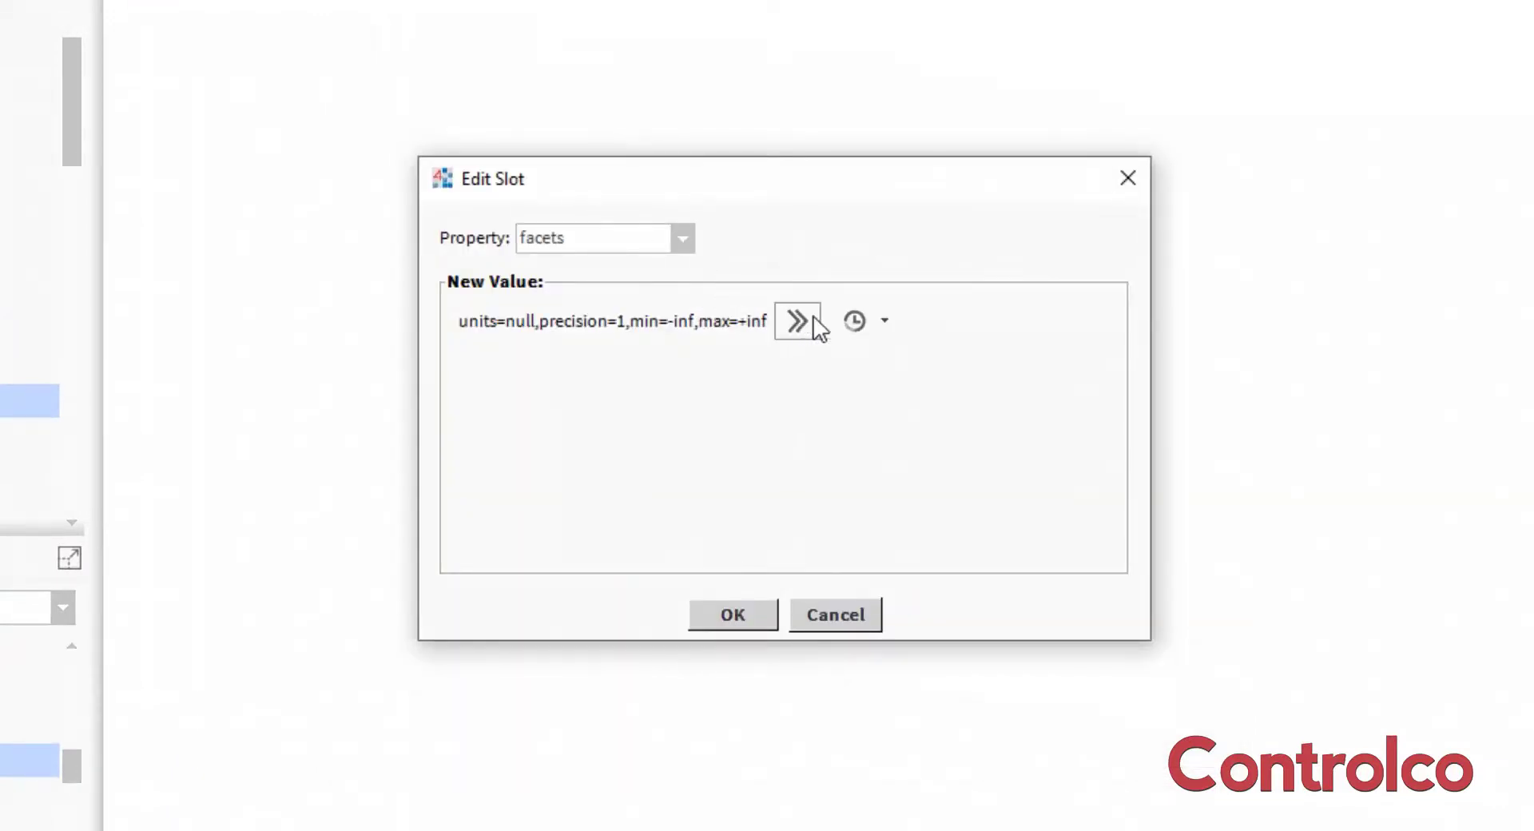
pyautogui.click(885, 317)
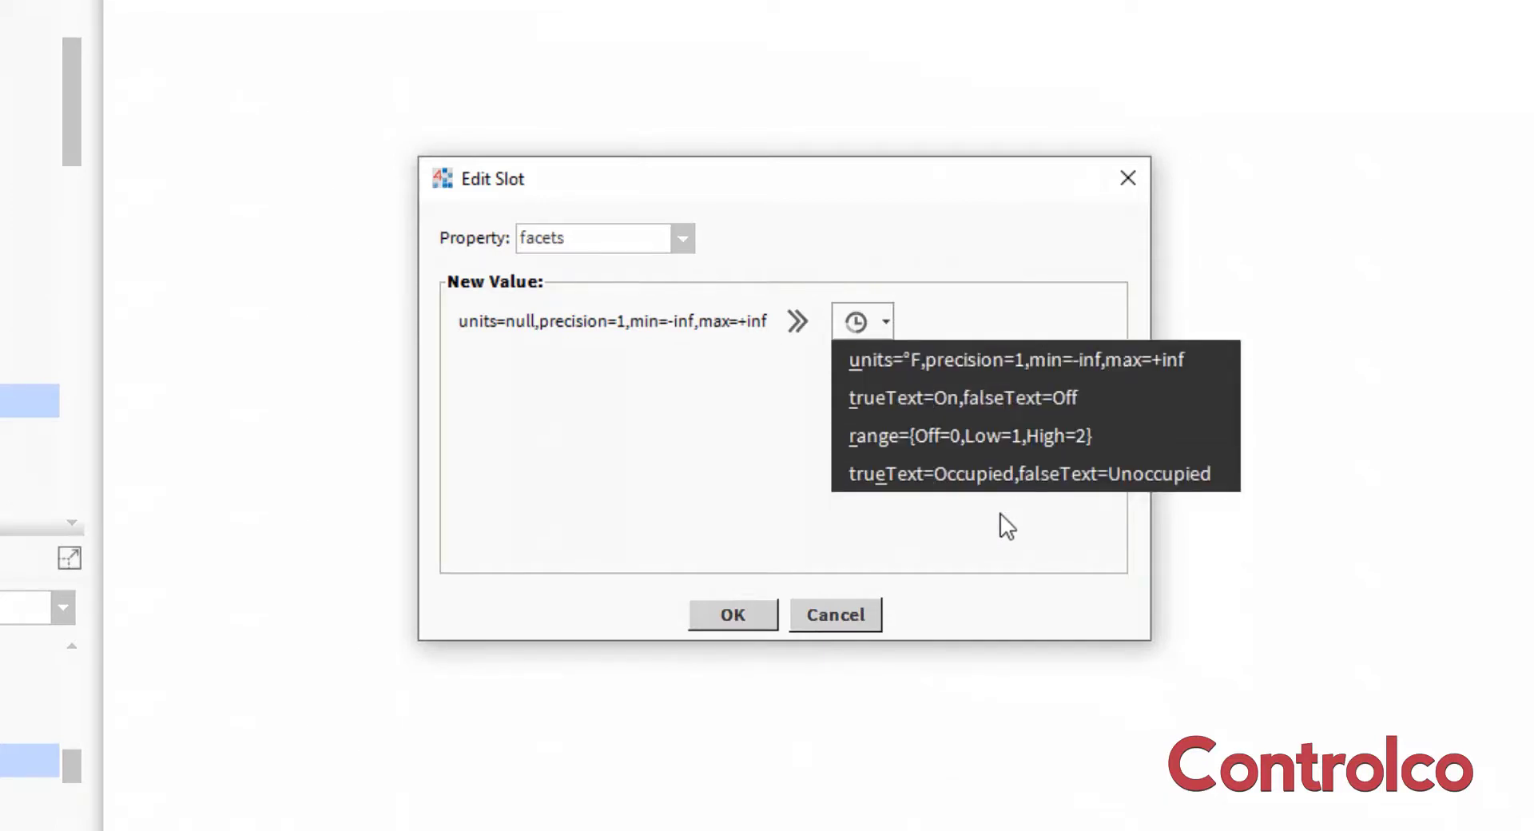
pyautogui.click(724, 458)
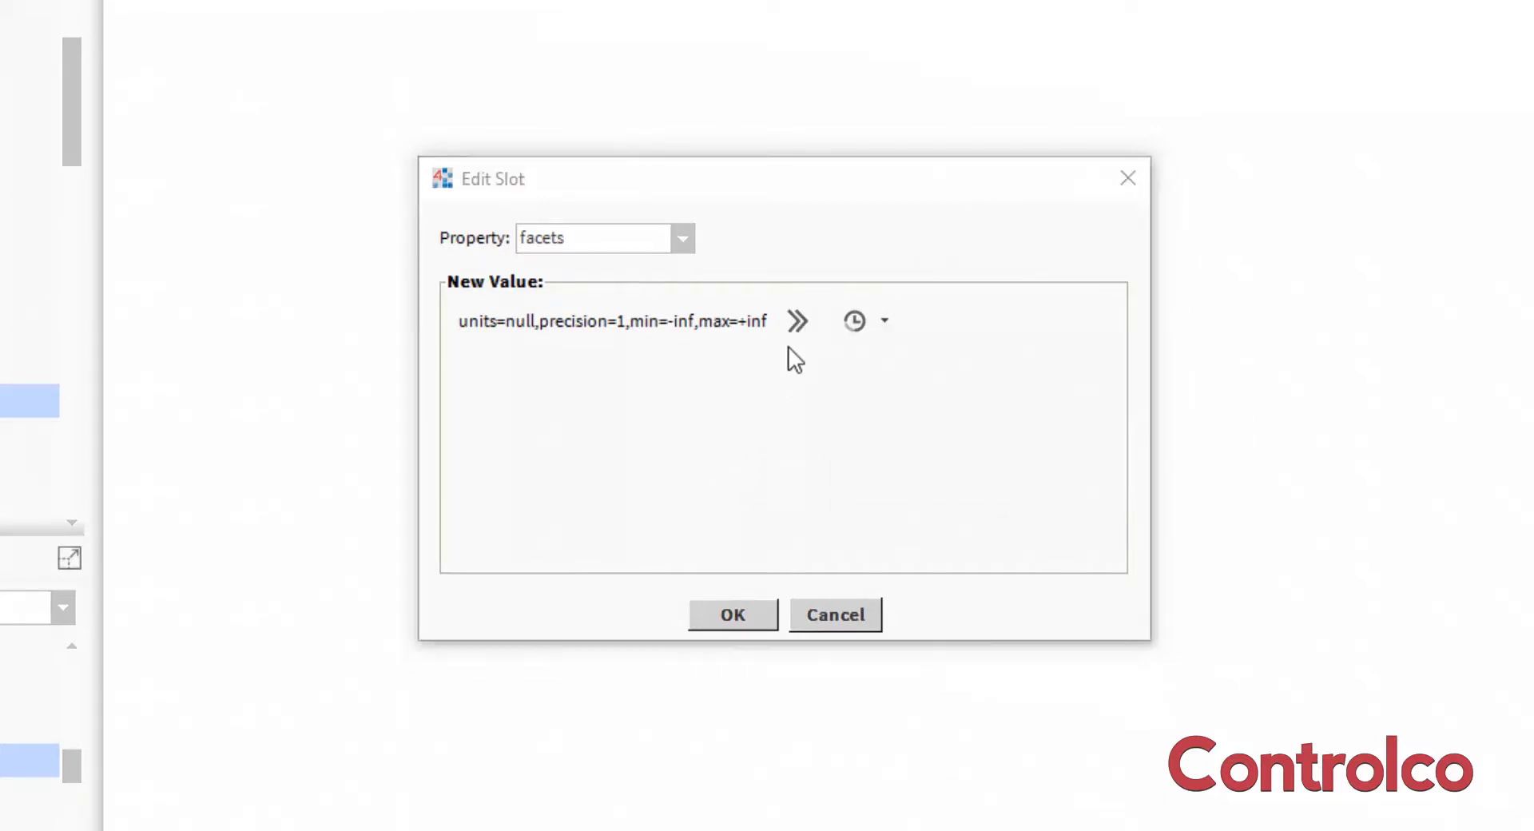
# Step: Set the units of the Damper facets to percent (%) from the misc category and apply the slot edit
pyautogui.click(796, 320)
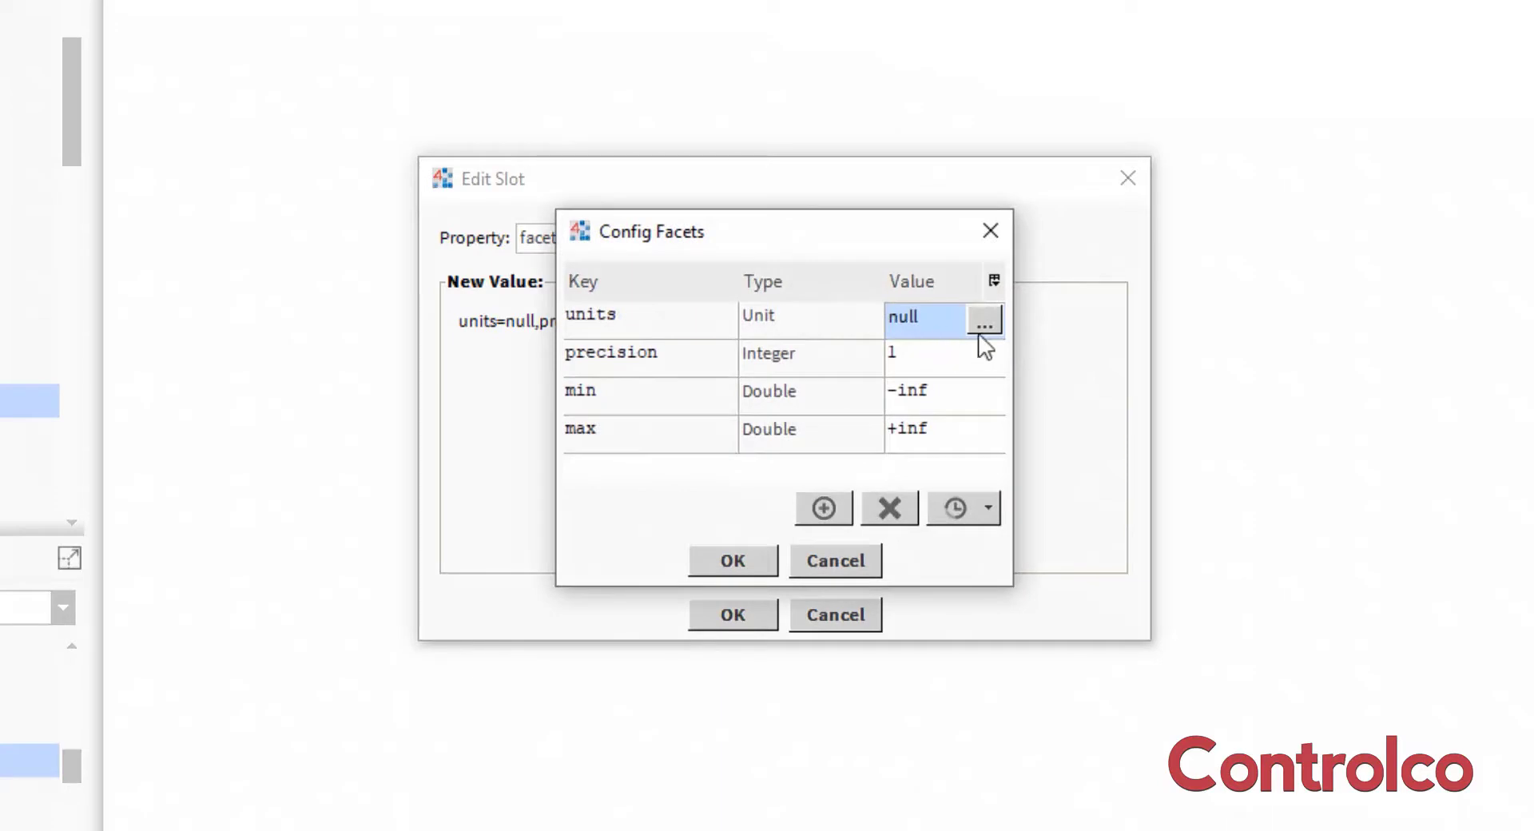
pyautogui.click(983, 320)
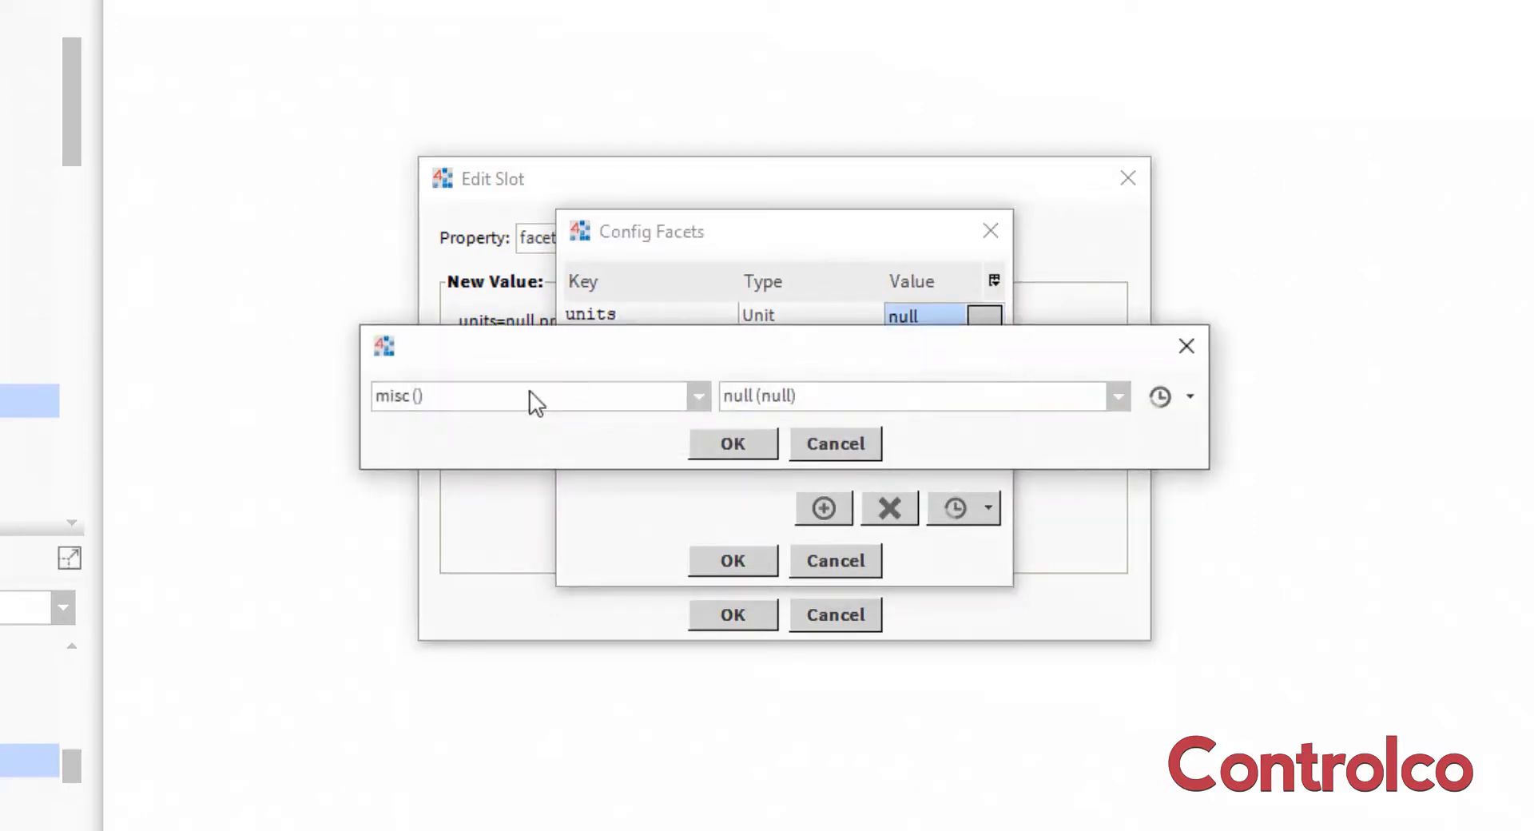
pyautogui.click(1117, 396)
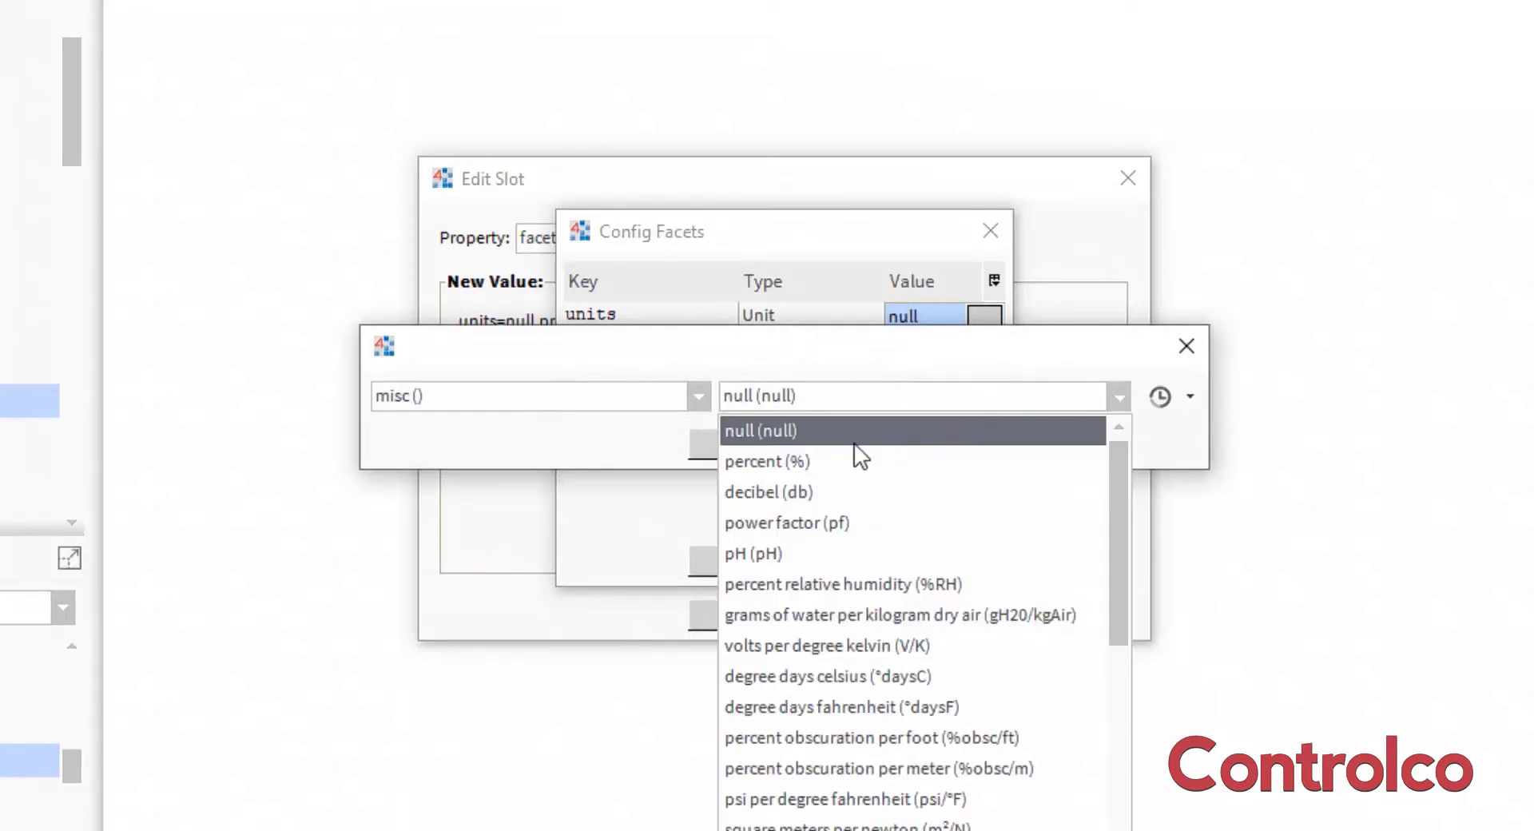
pyautogui.click(812, 462)
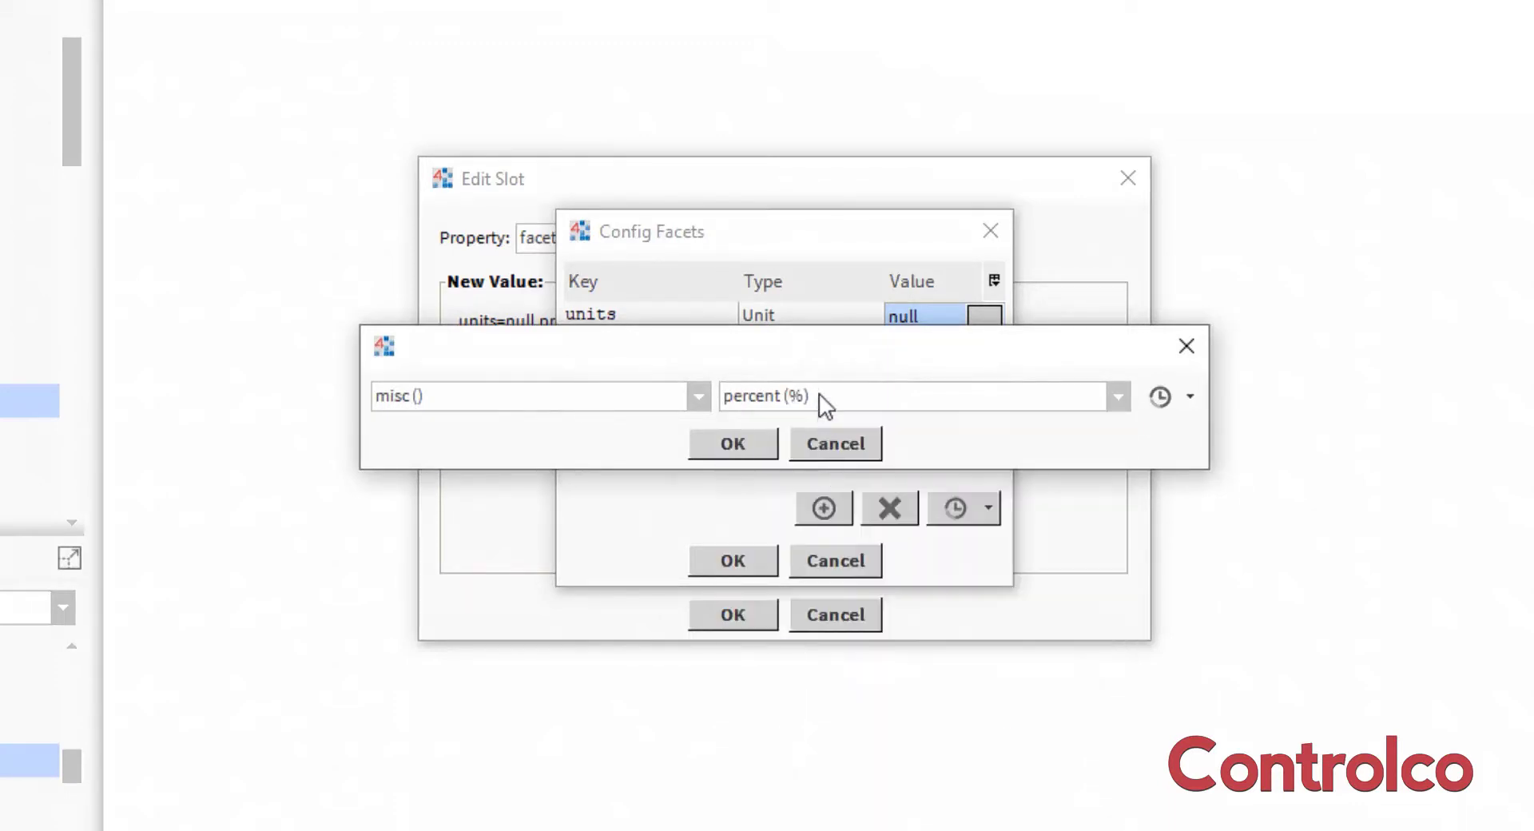
pyautogui.click(745, 444)
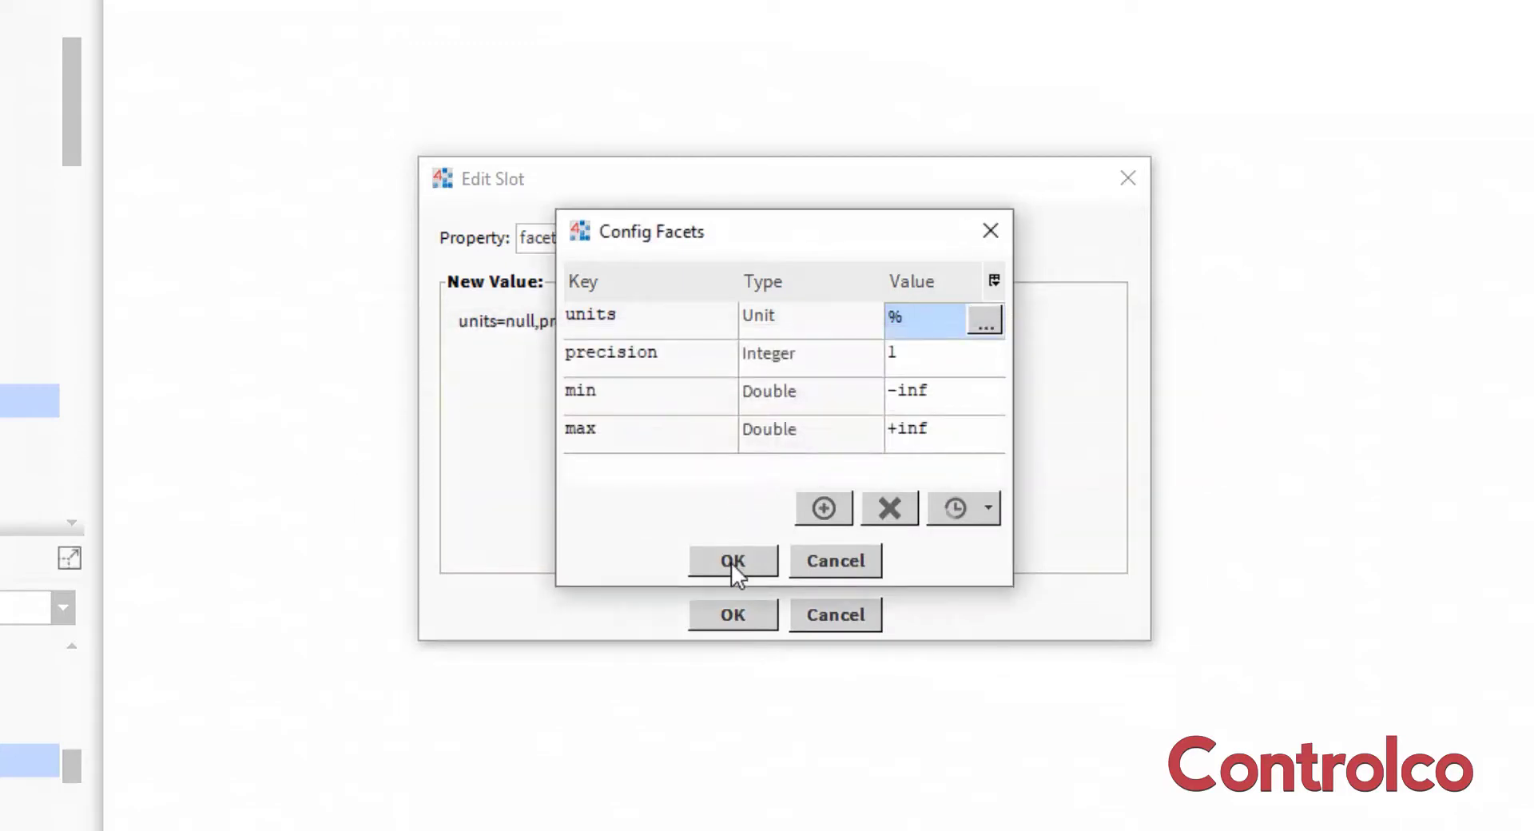
pyautogui.click(731, 562)
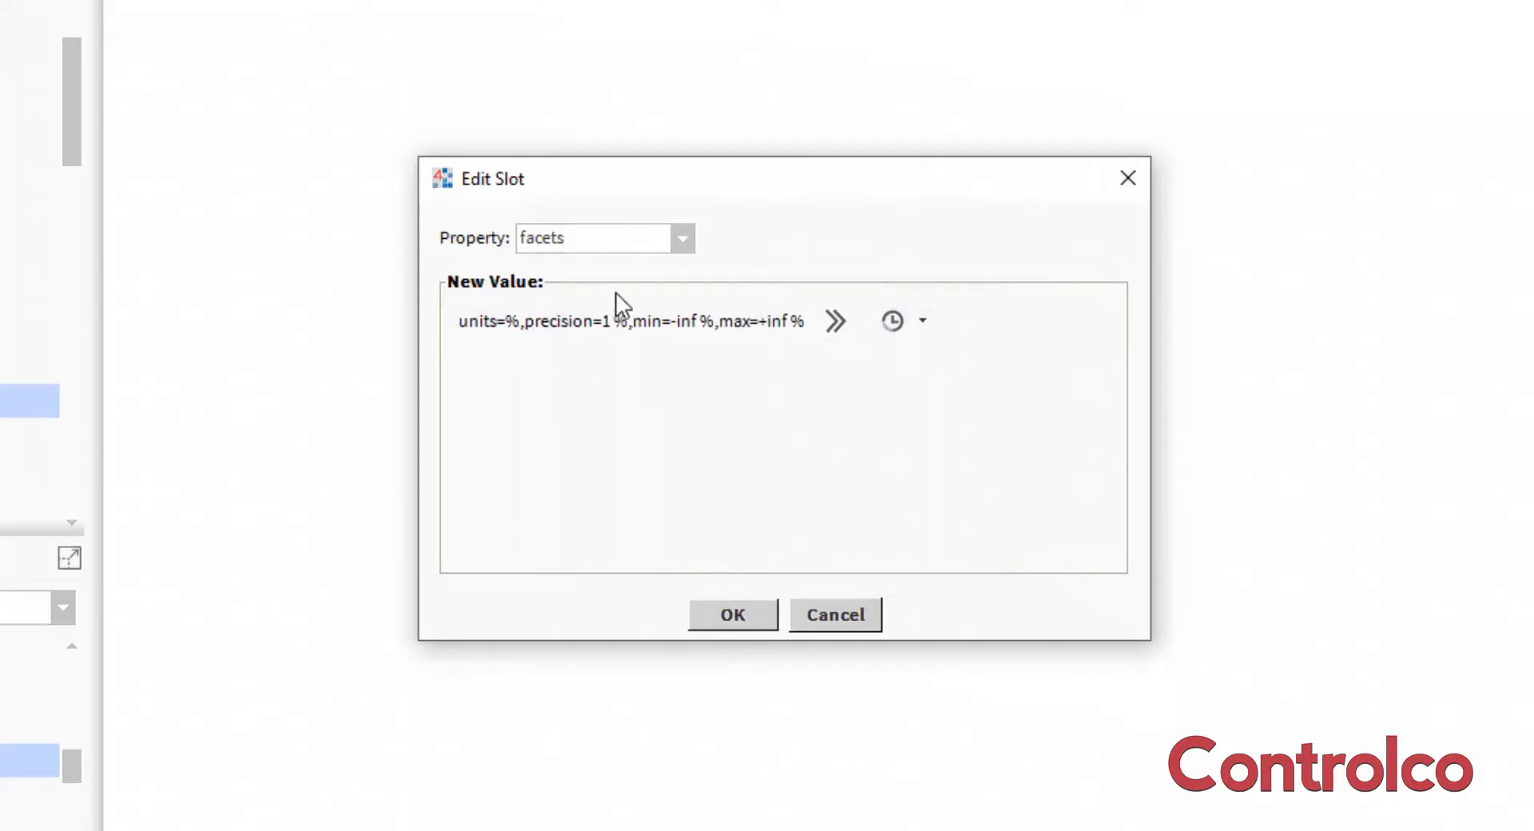
pyautogui.click(718, 614)
pyautogui.click(807, 621)
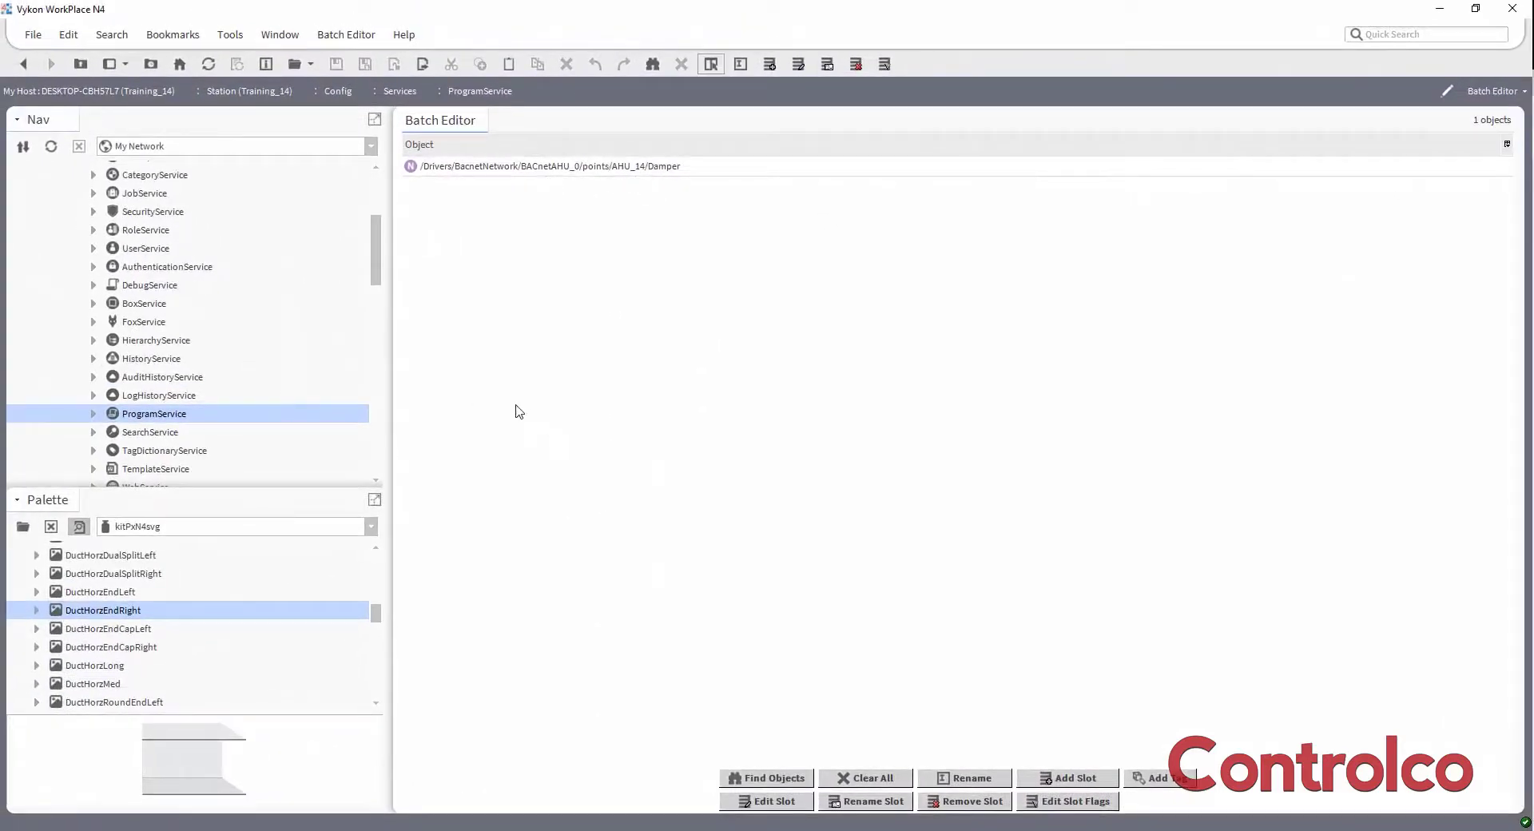
# Step: Collapse the Services folder in the station tree and open the AHU_14 graphic under BACnetAHU_0 Points
pyautogui.moveTo(380, 276); pyautogui.dragTo(385, 251)
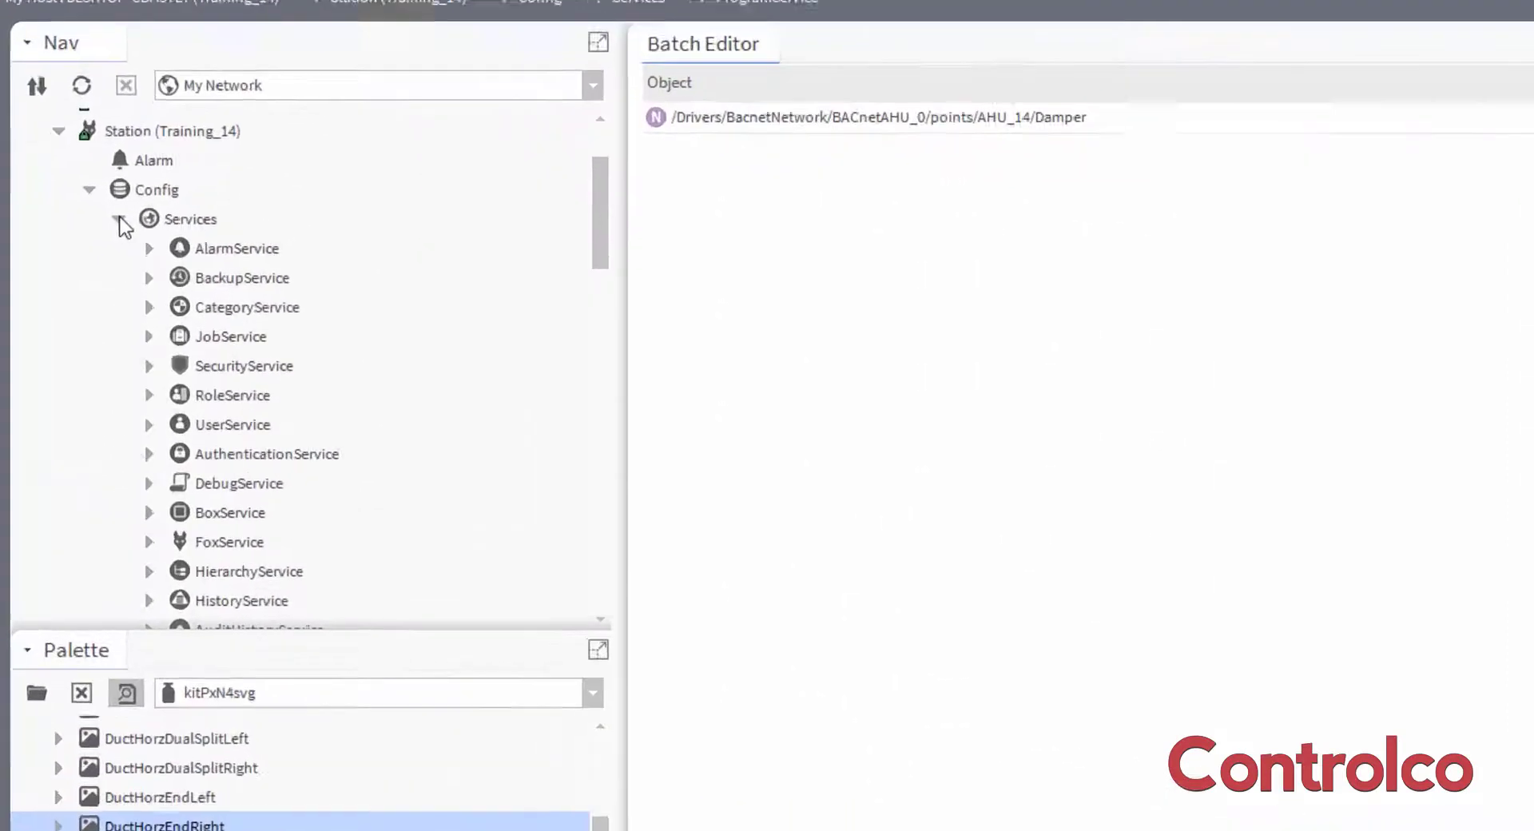
pyautogui.click(74, 230)
pyautogui.scroll(-1, 119, 317)
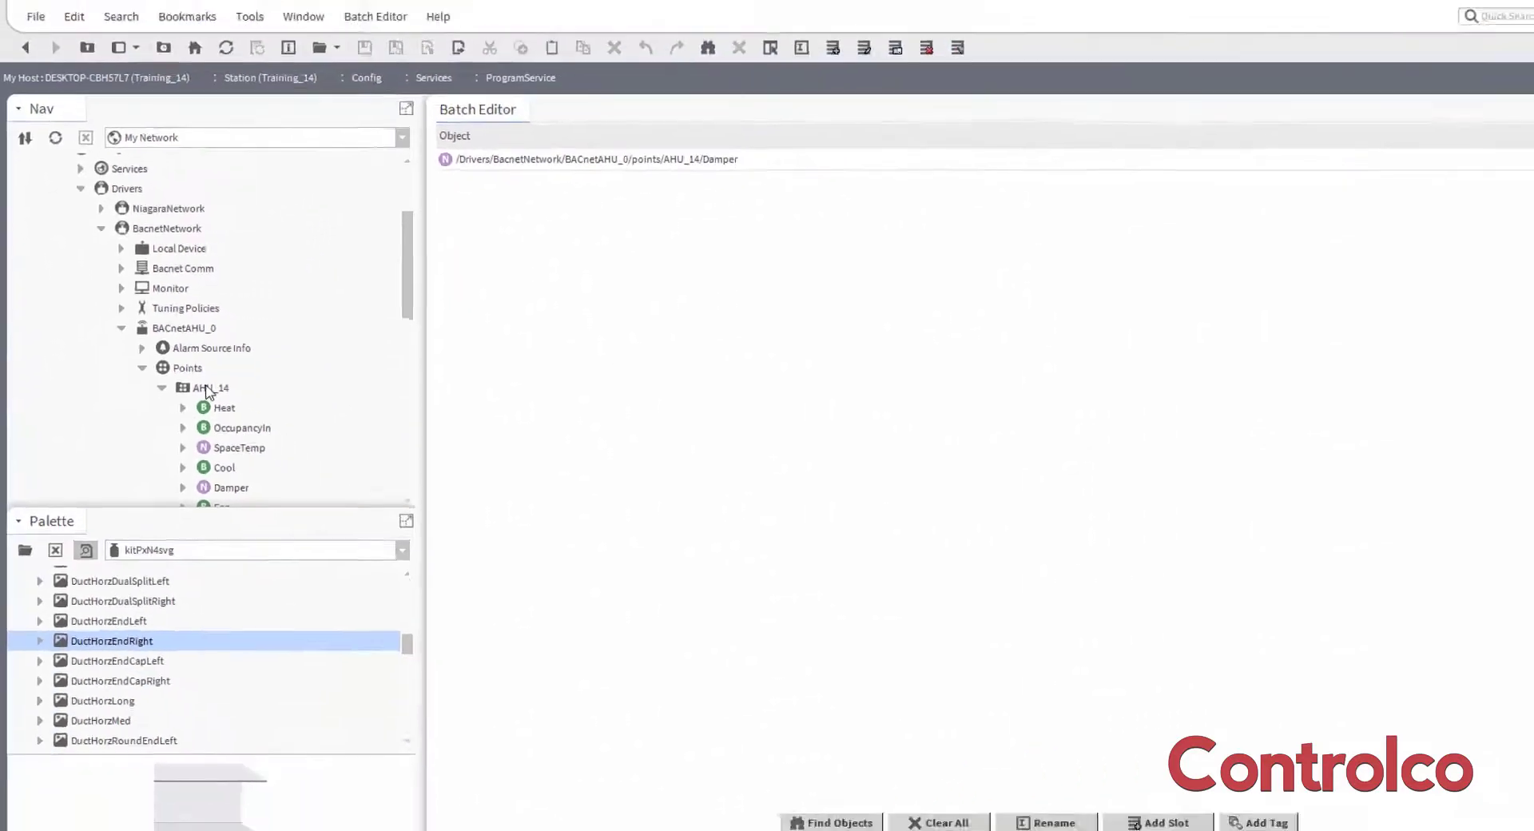
pyautogui.doubleClick(206, 389)
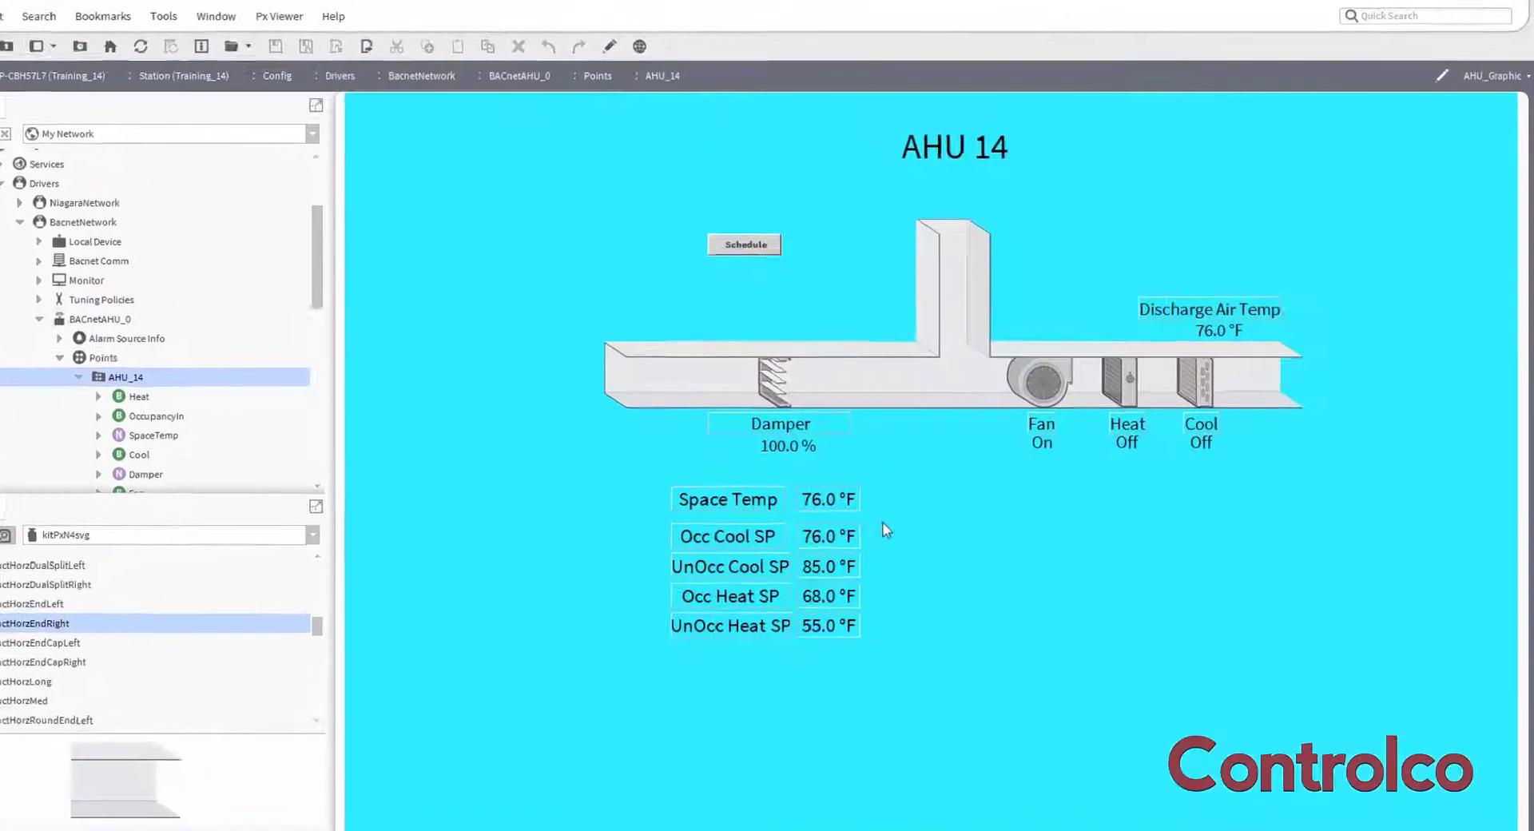